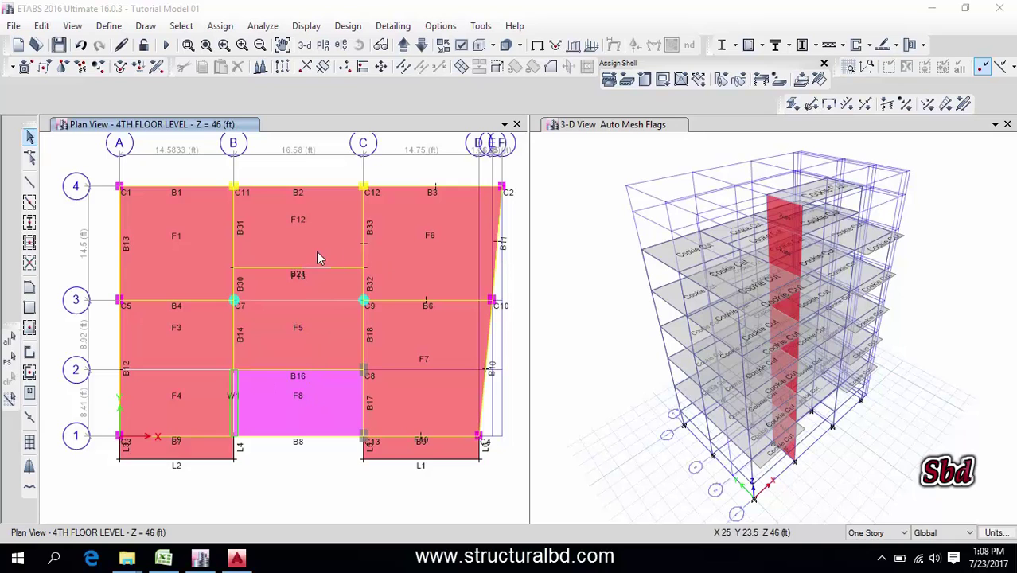
# - Add a load pattern named WX of type Wind with self weight multiplier 0 and UBC 94 auto lateral load
pyautogui.click(109, 26)
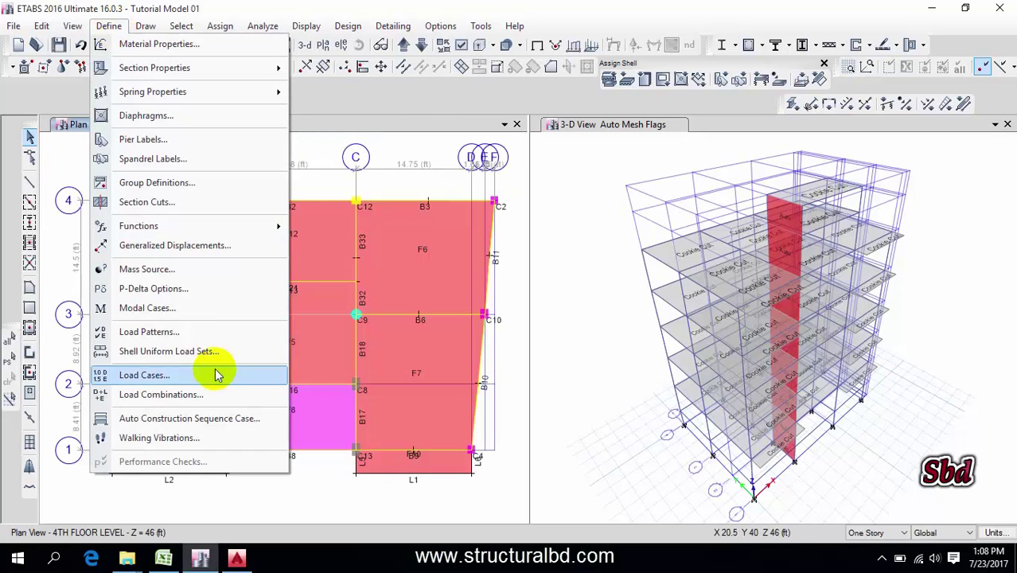
pyautogui.click(170, 336)
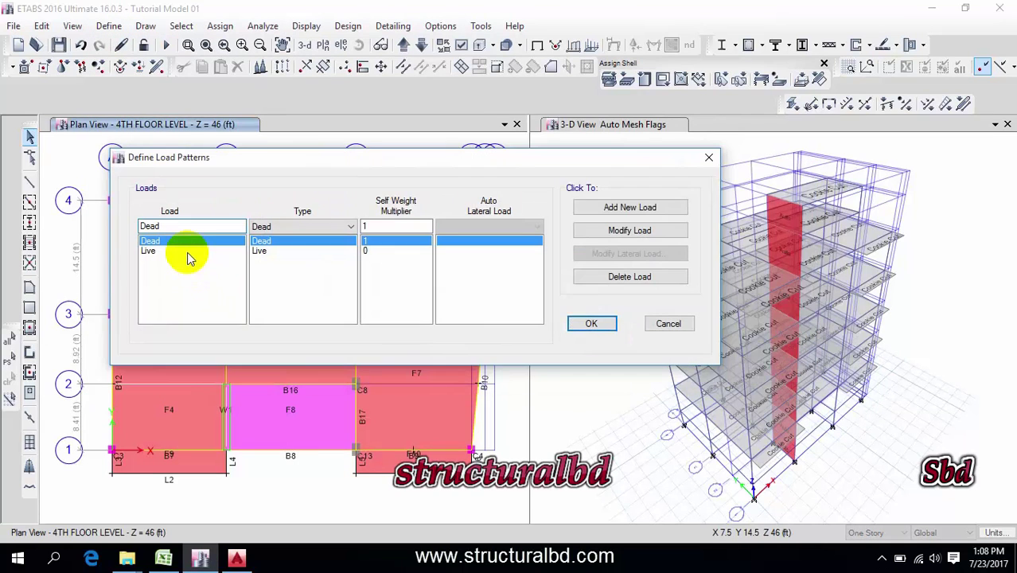
pyautogui.click(350, 226)
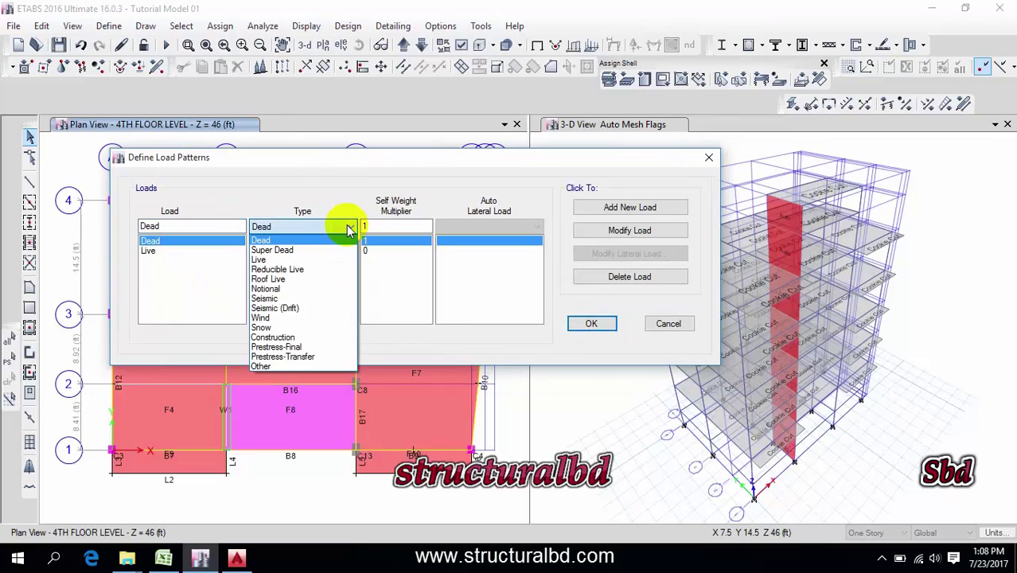
pyautogui.click(287, 317)
pyautogui.moveTo(207, 229); pyautogui.dragTo(99, 215)
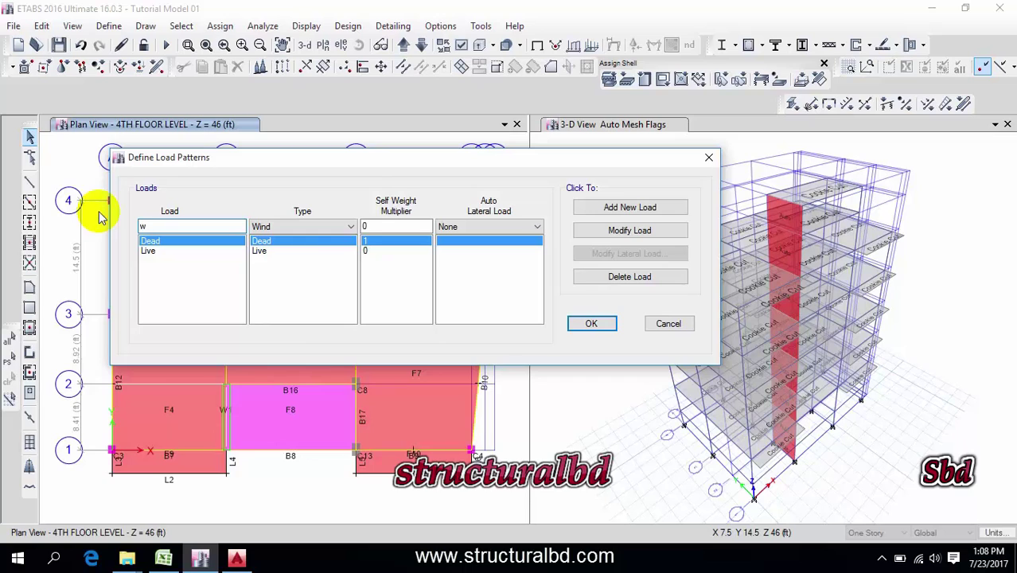
pyautogui.write('WX')
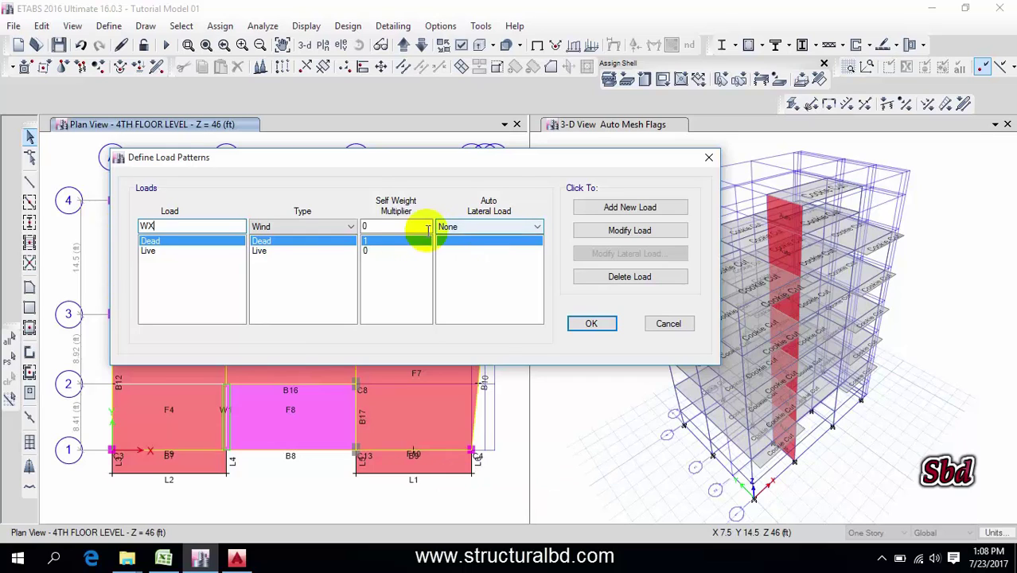
pyautogui.click(383, 226)
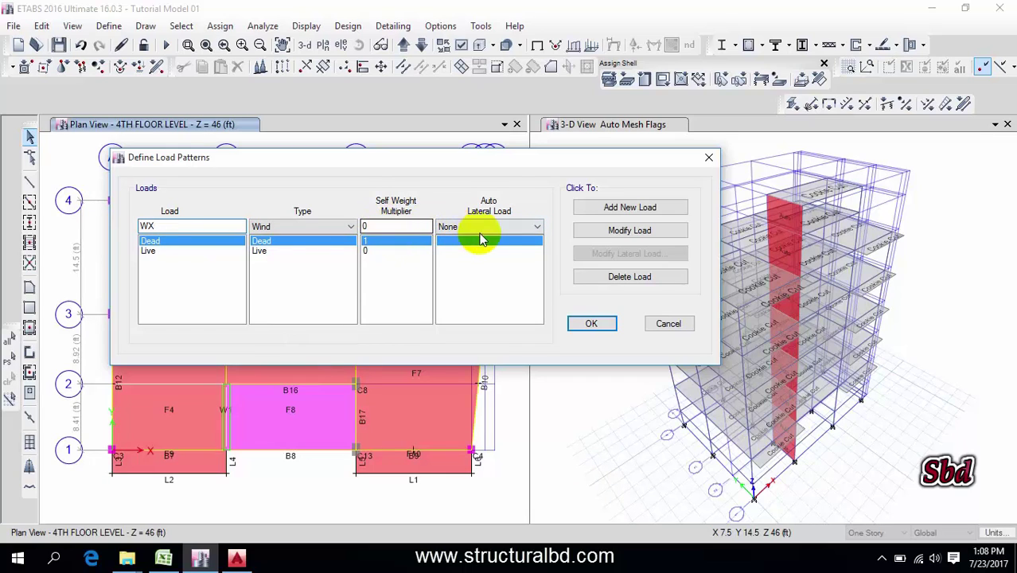
pyautogui.click(506, 230)
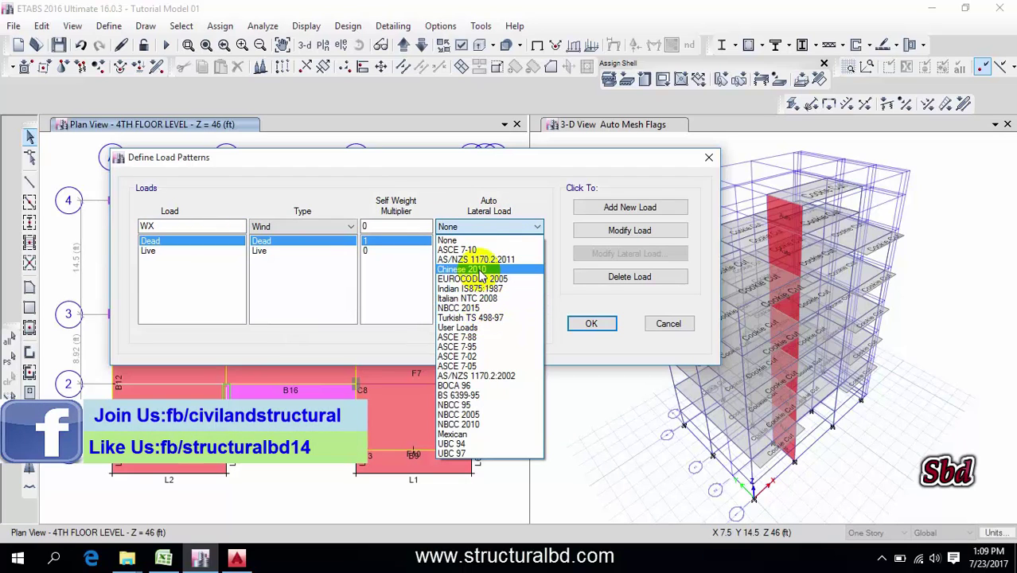
pyautogui.click(465, 443)
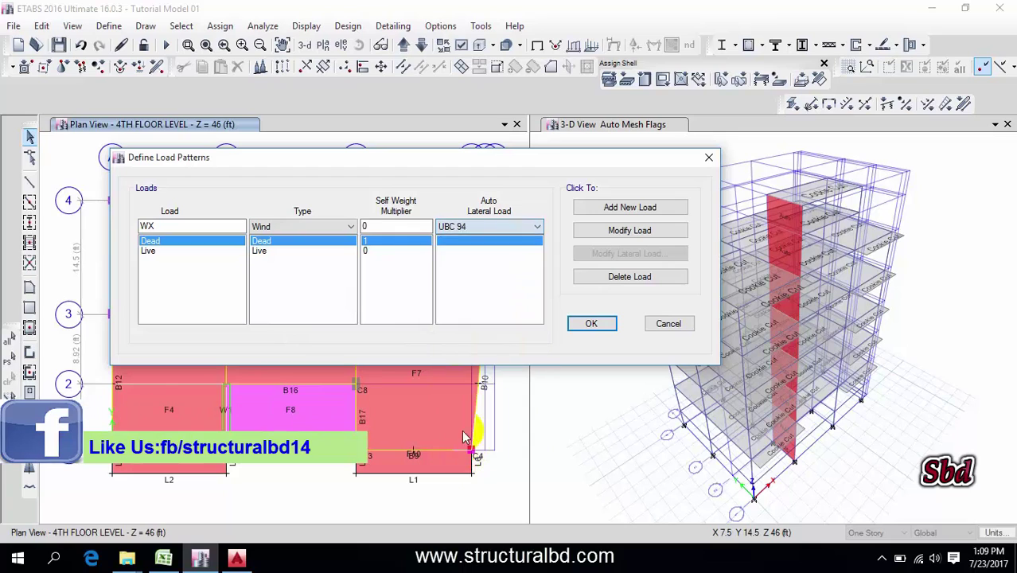
pyautogui.click(506, 227)
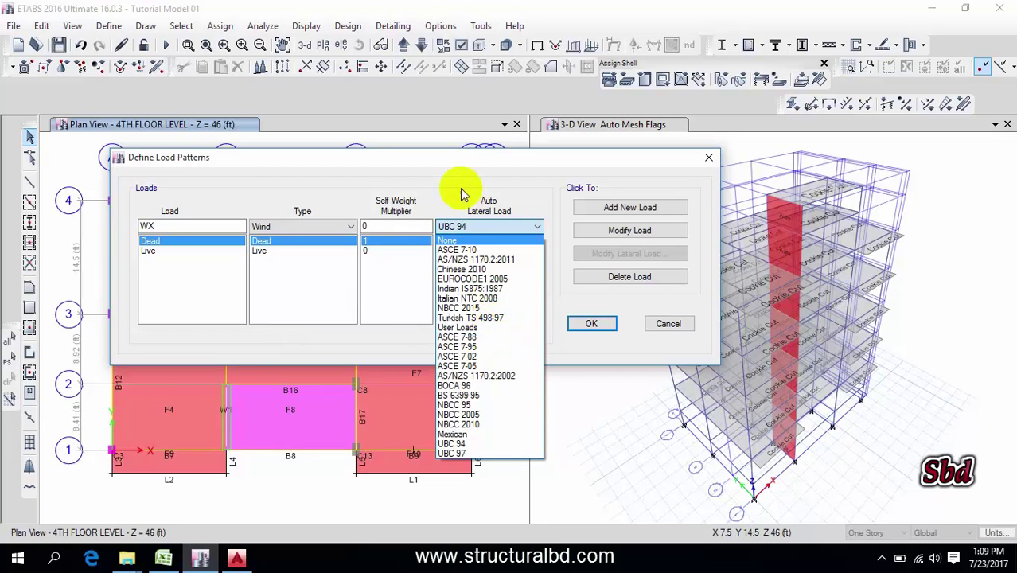
pyautogui.click(494, 226)
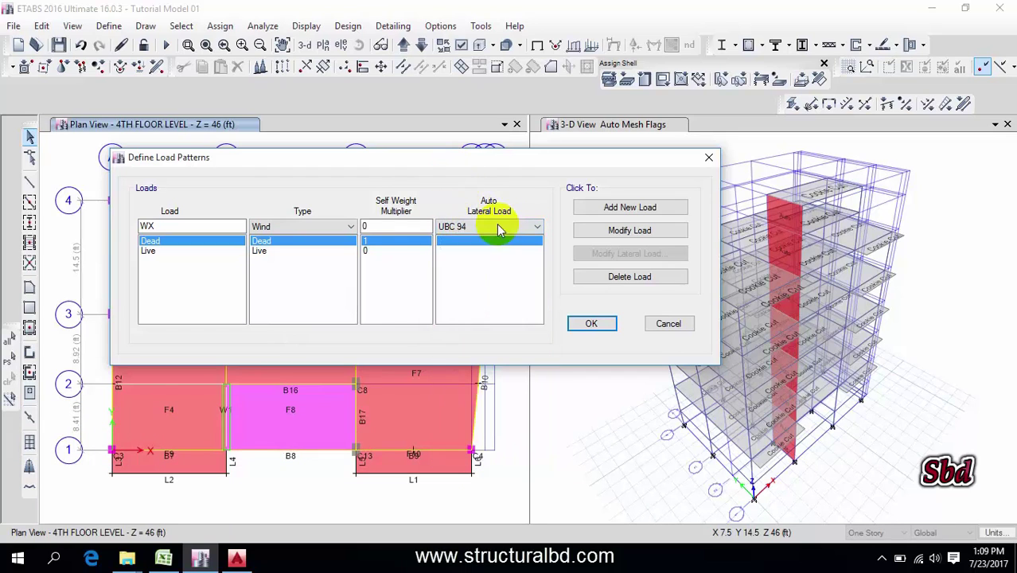
pyautogui.click(629, 208)
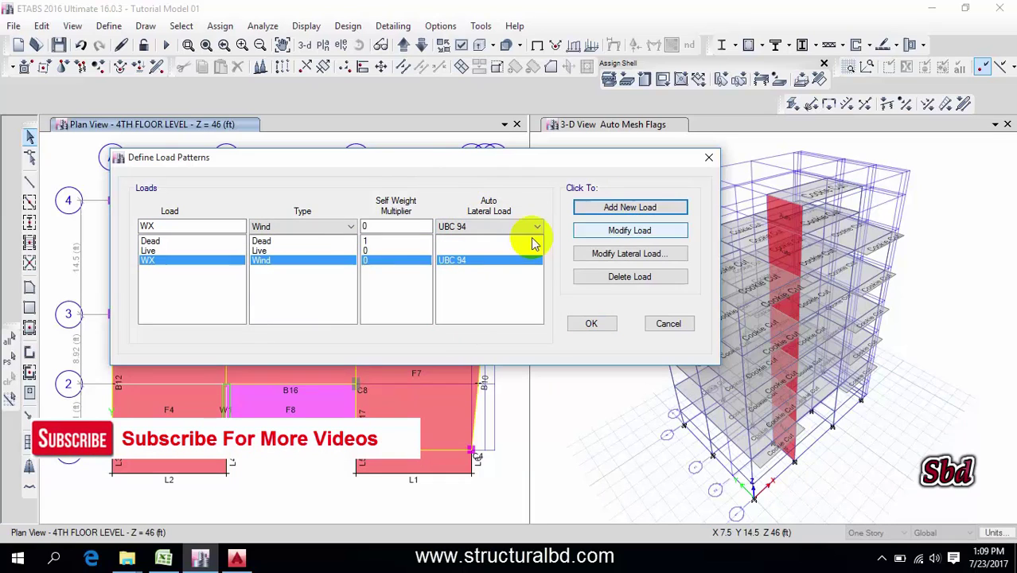
# - Open the lateral load settings of WX and set wind speed 130 mph, exposure type B and importance factor 1
pyautogui.click(624, 256)
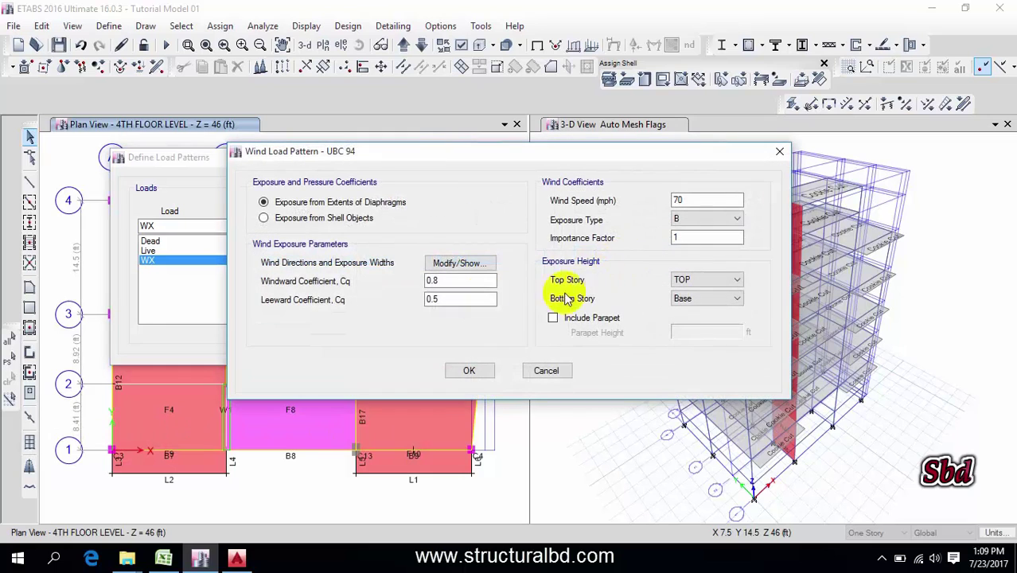
pyautogui.moveTo(404, 152); pyautogui.dragTo(359, 139)
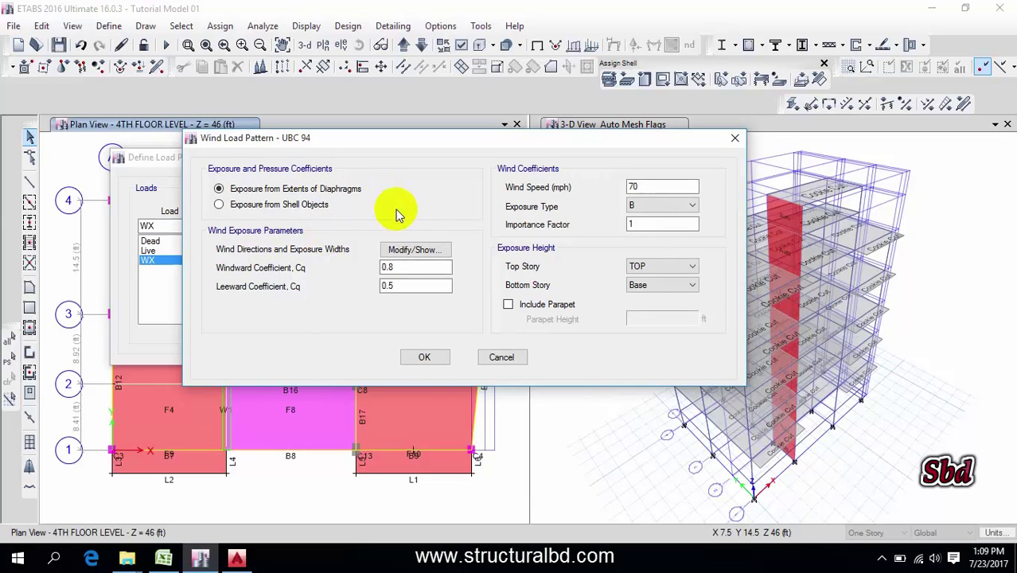
pyautogui.doubleClick(657, 189)
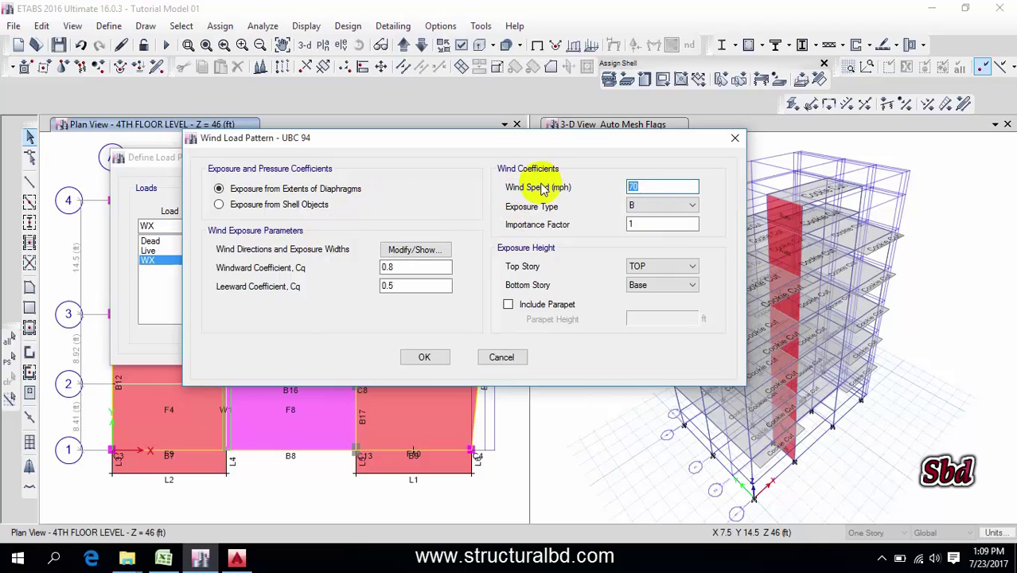
pyautogui.write('130')
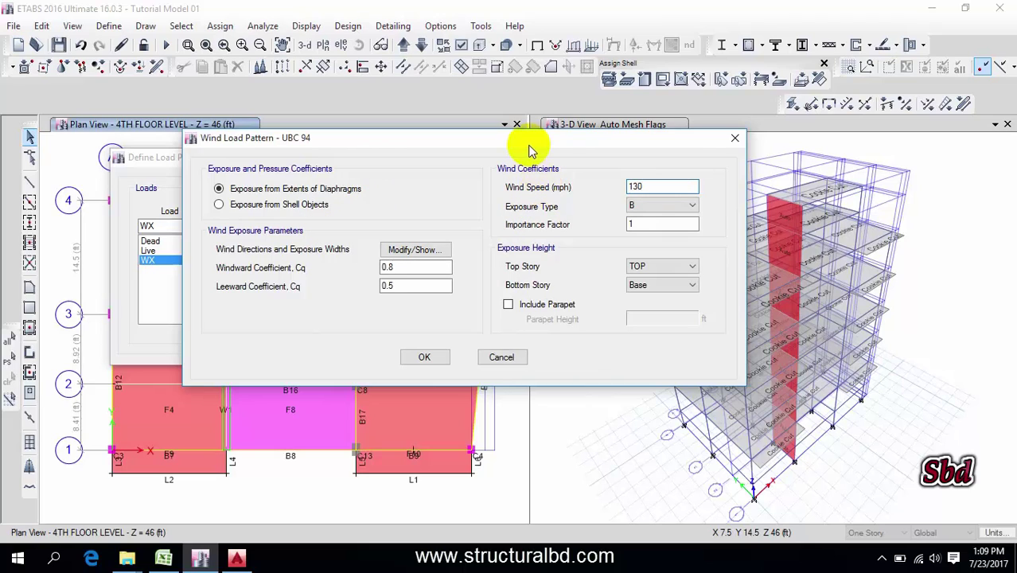
pyautogui.click(660, 206)
pyautogui.click(660, 218)
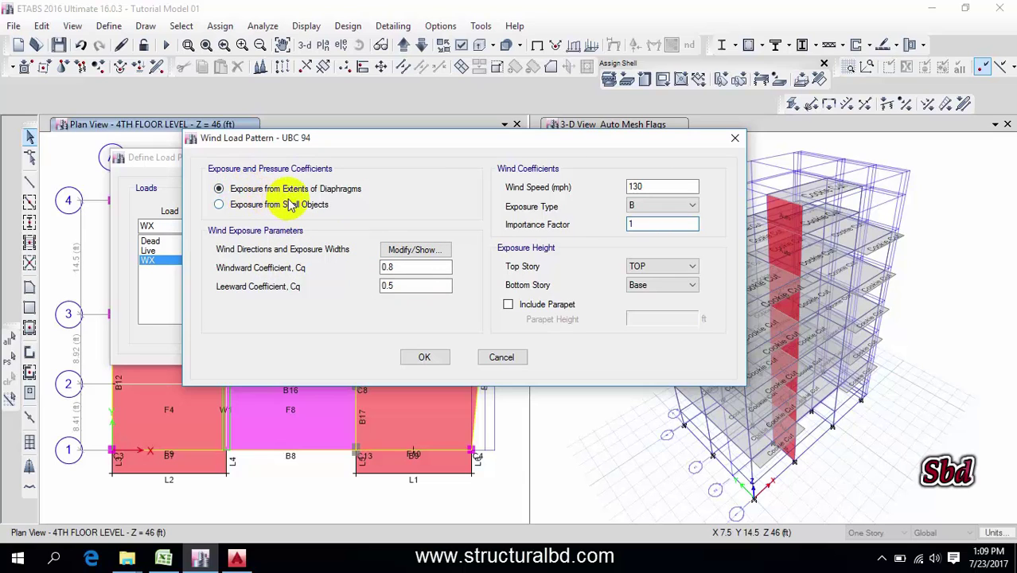
# - Set the wind direction angle of WX to 0 degrees in the exposure width data
pyautogui.click(415, 251)
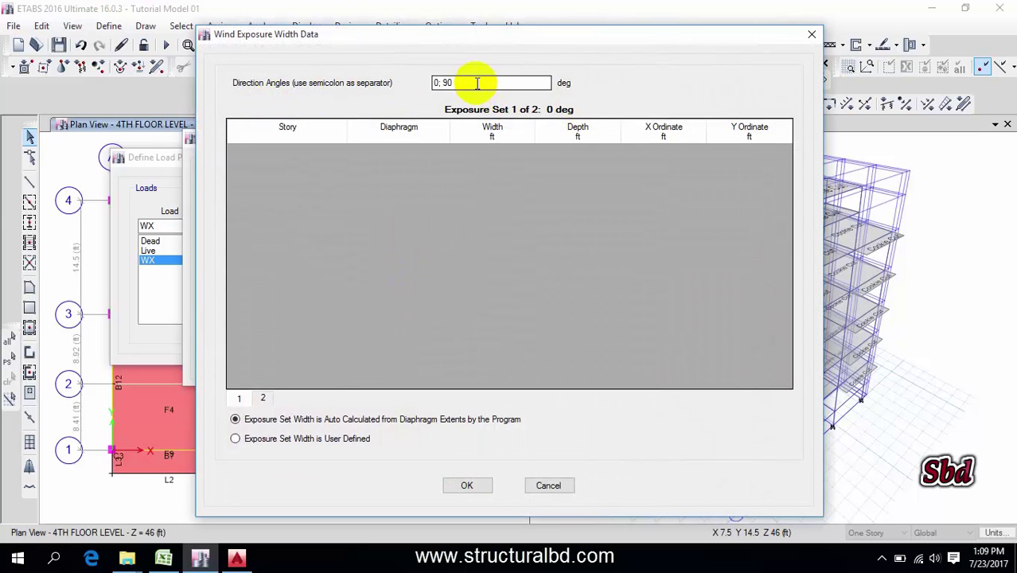
pyautogui.moveTo(476, 83); pyautogui.dragTo(307, 92)
pyautogui.write('0')
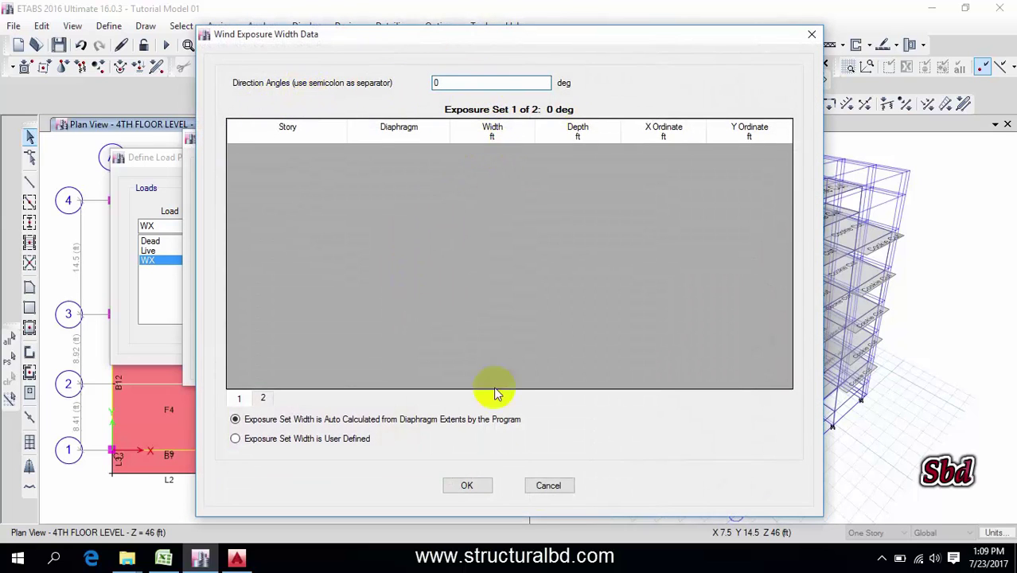
pyautogui.click(468, 487)
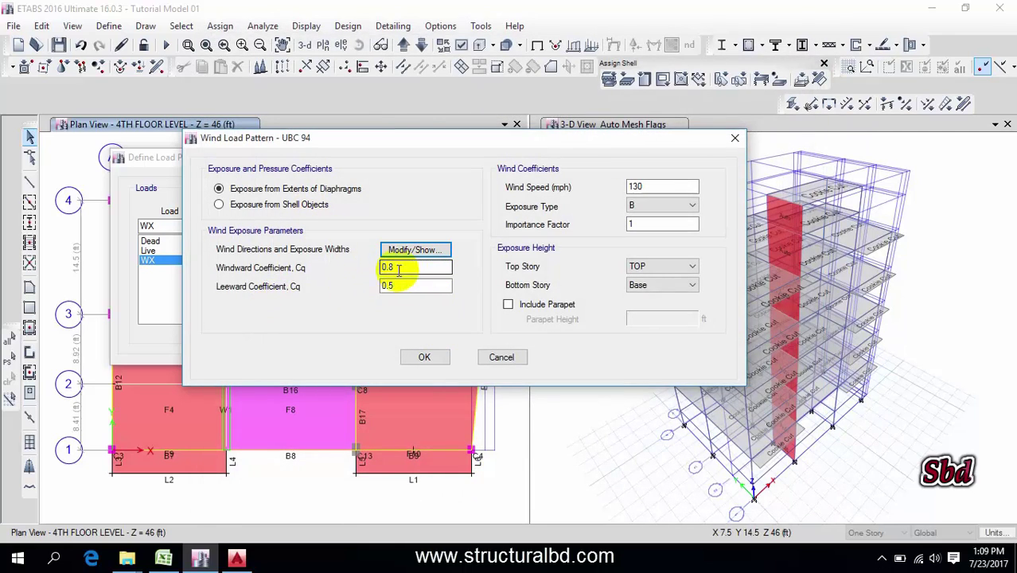
# - Set the WX windward coefficient Cq to 1.35 and the leeward coefficient Cq to .0001
pyautogui.moveTo(394, 268); pyautogui.dragTo(318, 261)
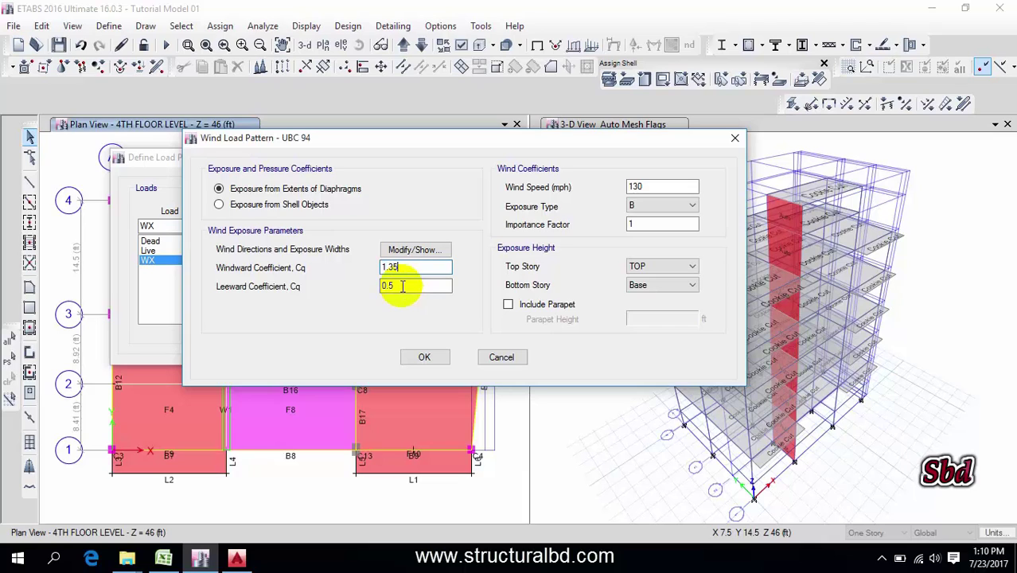
pyautogui.moveTo(414, 285); pyautogui.dragTo(339, 278)
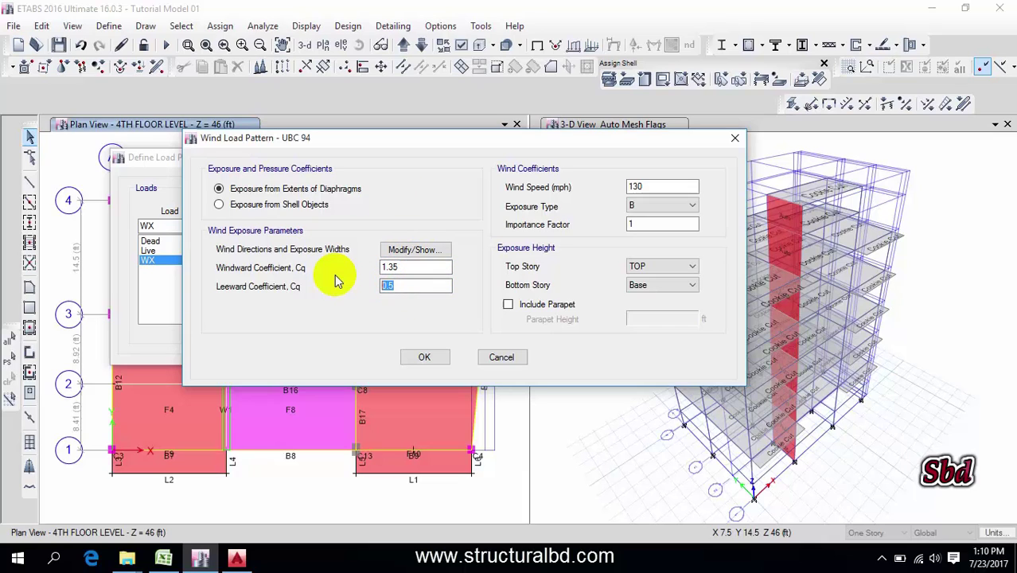
pyautogui.write('0001')
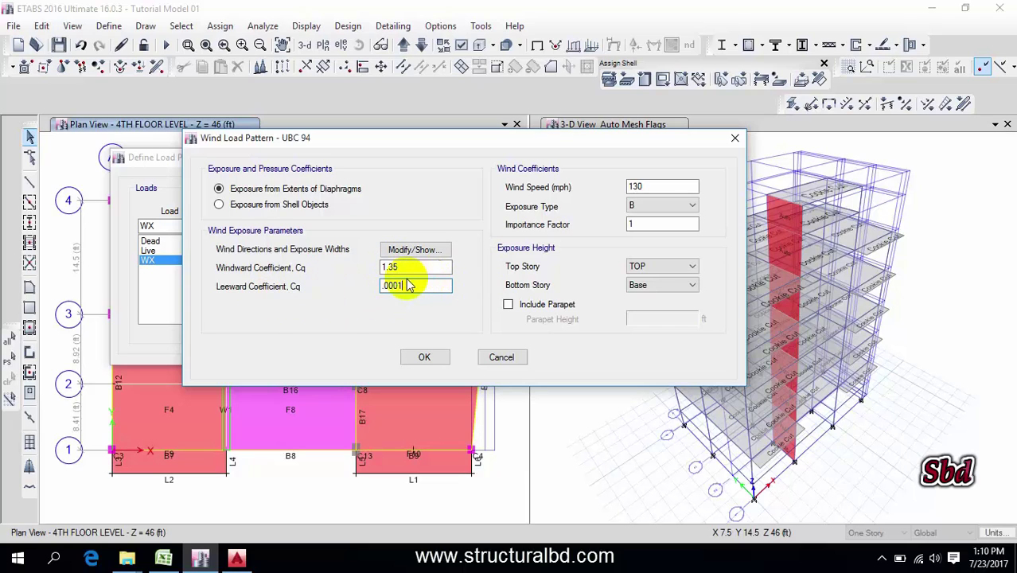
# - Set the WX exposure height from bottom story GB to top story TOP without a parapet, and accept the wind load settings
pyautogui.click(535, 306)
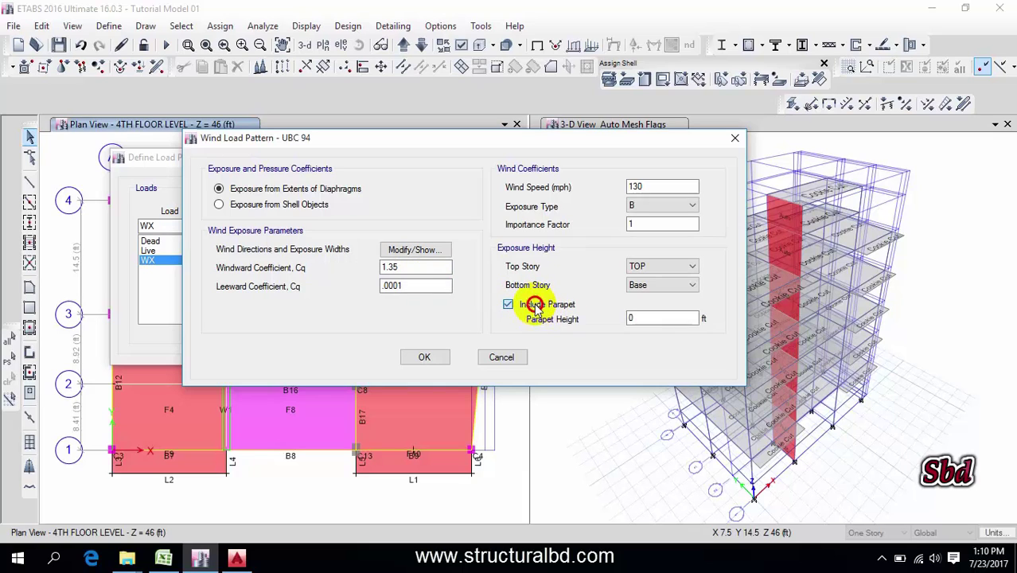
pyautogui.click(534, 306)
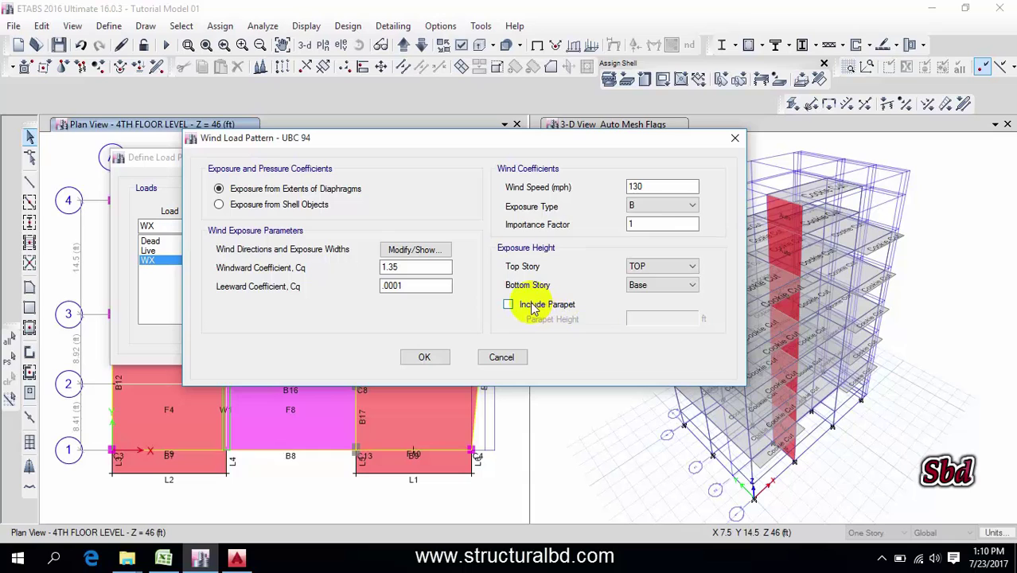
pyautogui.click(660, 268)
pyautogui.click(650, 280)
pyautogui.click(678, 285)
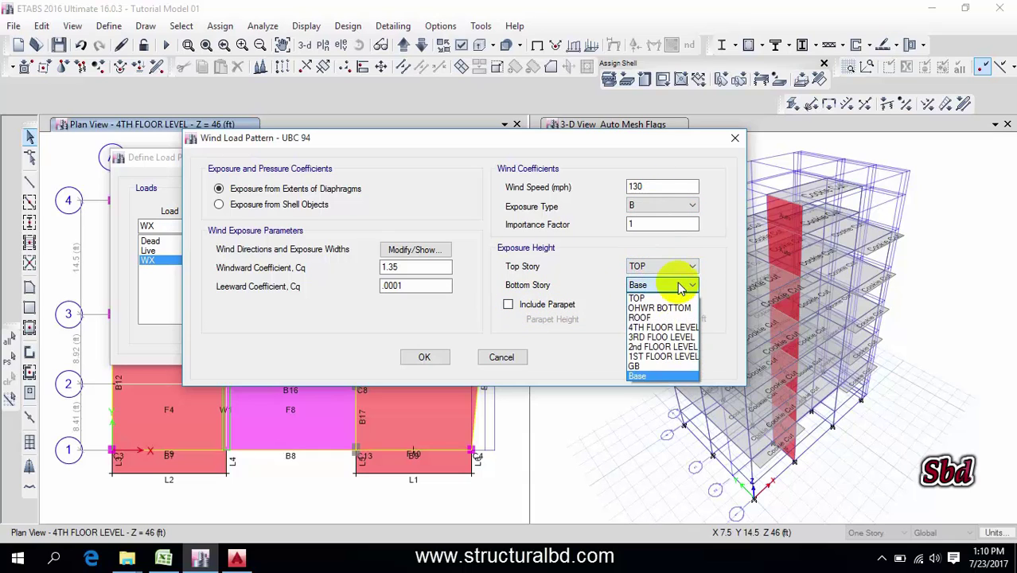
pyautogui.click(642, 367)
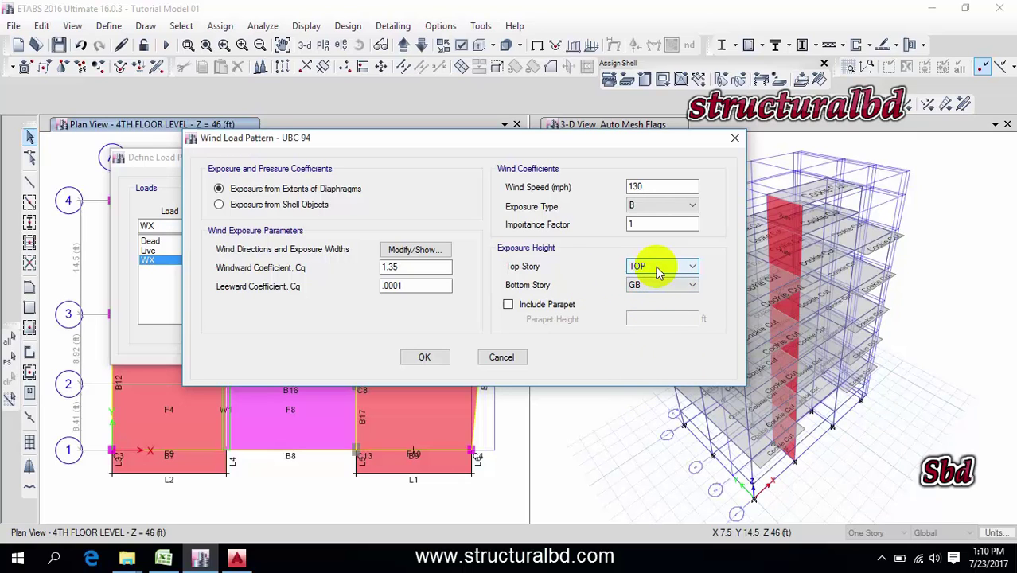
pyautogui.click(425, 359)
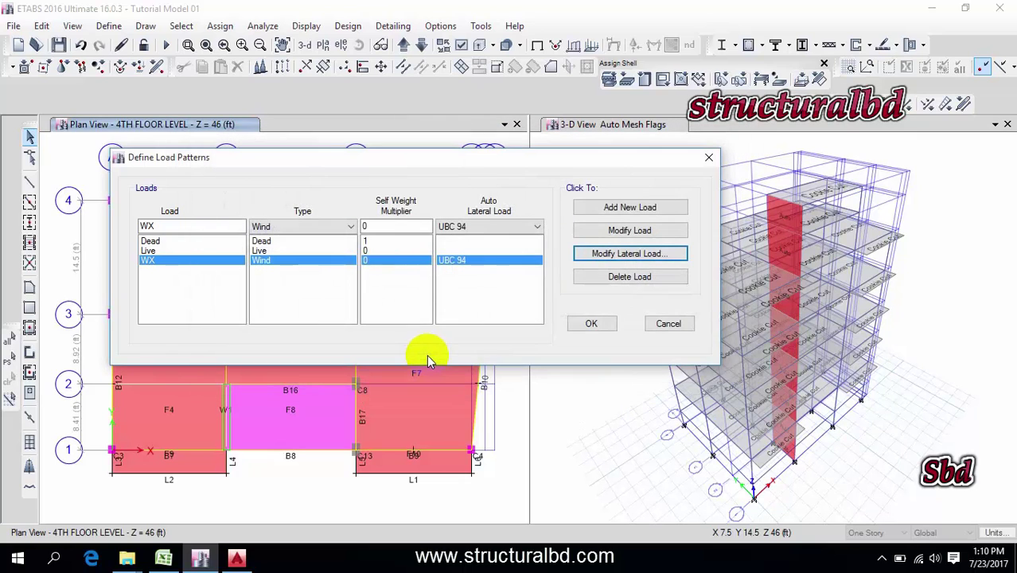
# - Add a second Wind load pattern named WY with self weight multiplier 0 and UBC 94 auto lateral load
pyautogui.click(176, 225)
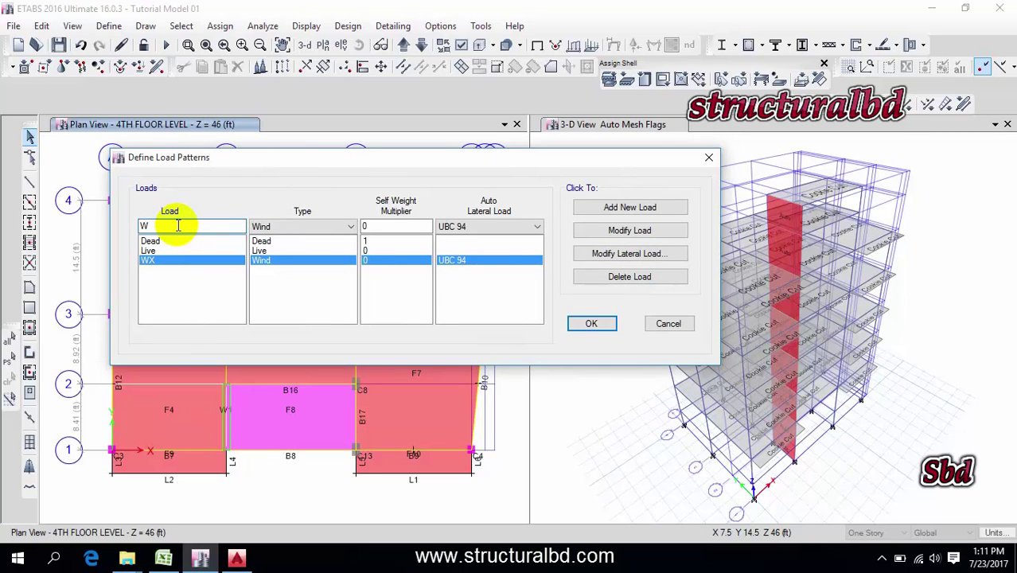
pyautogui.write('Y')
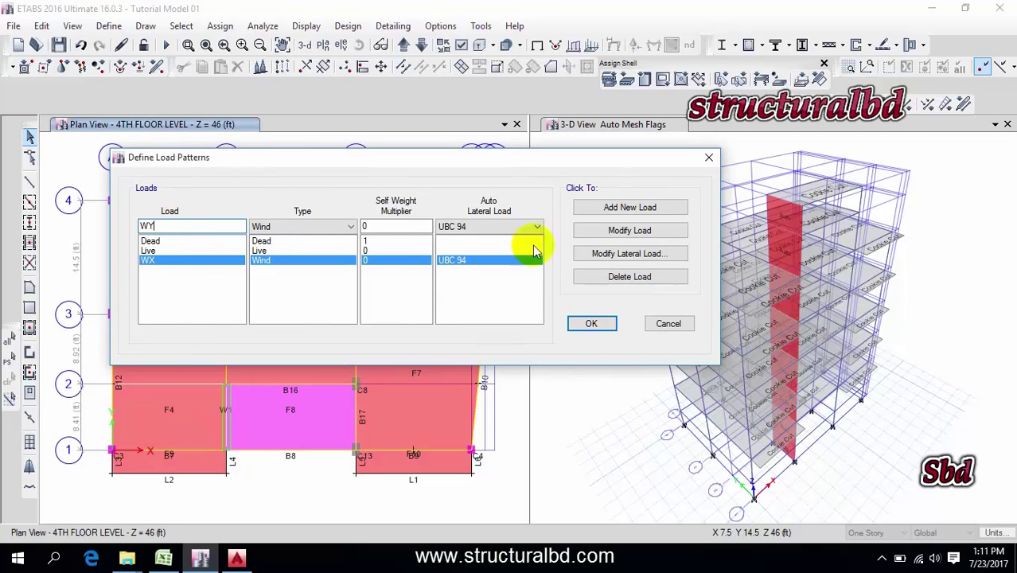
pyautogui.click(629, 209)
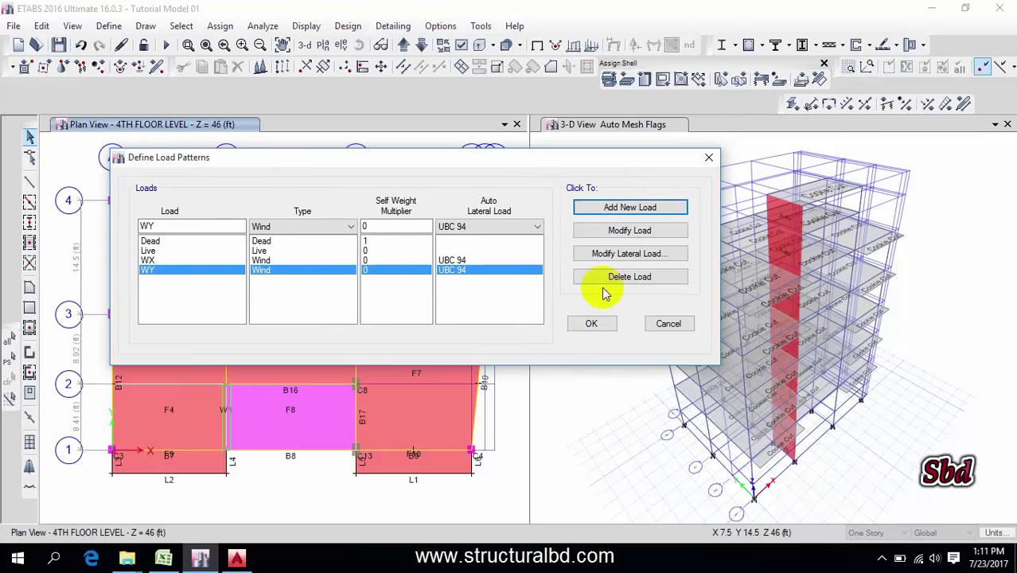
# - Open the lateral load settings of WY and edit the direction angles in its wind exposure width data
pyautogui.click(629, 254)
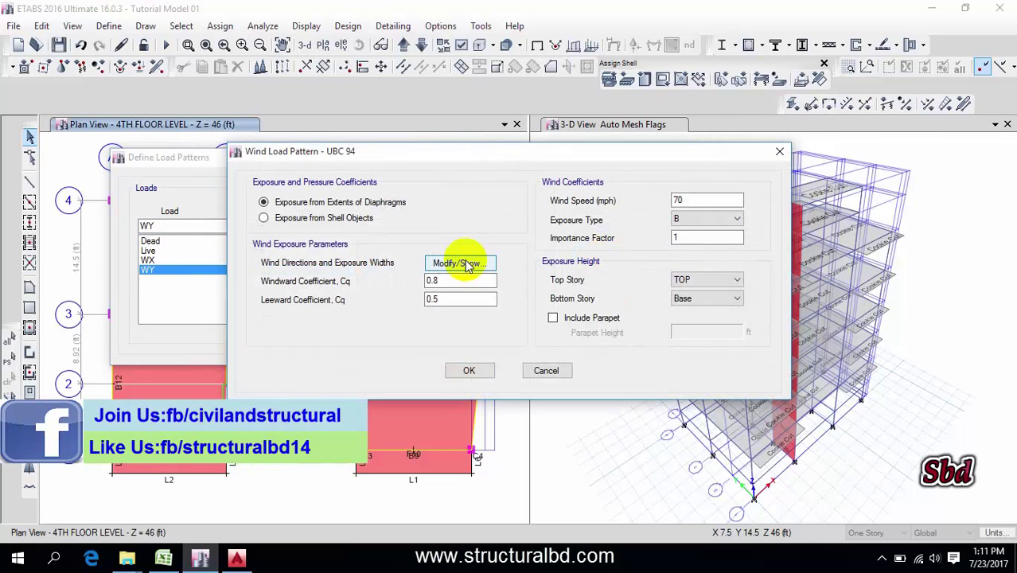
pyautogui.click(463, 262)
pyautogui.moveTo(493, 83); pyautogui.dragTo(399, 82)
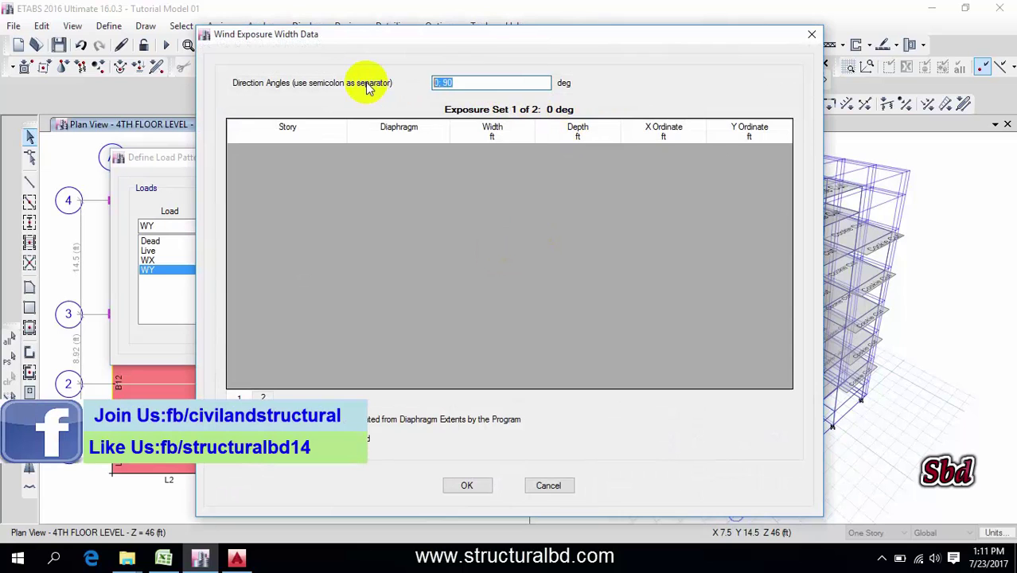
pyautogui.click(476, 484)
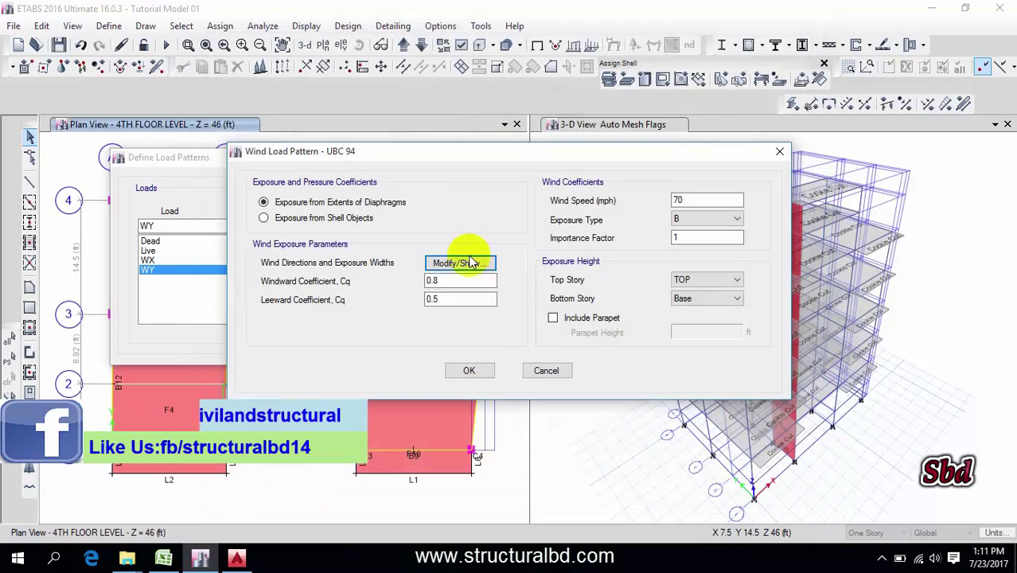
# - Set the WY wind speed to 130 mph and the importance factor to 1
pyautogui.moveTo(681, 200); pyautogui.dragTo(643, 204)
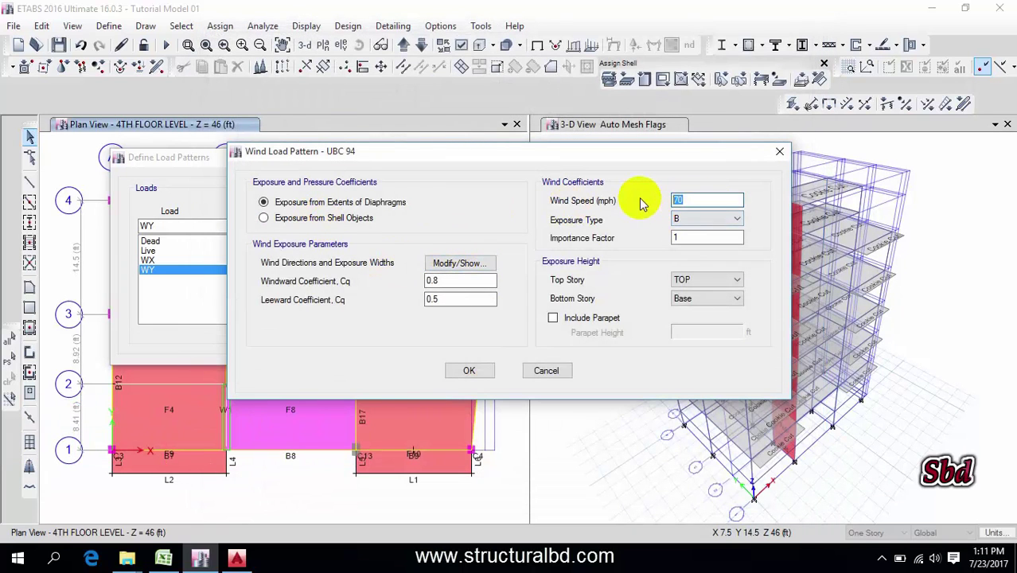
pyautogui.write('130')
pyautogui.moveTo(711, 237); pyautogui.dragTo(679, 238)
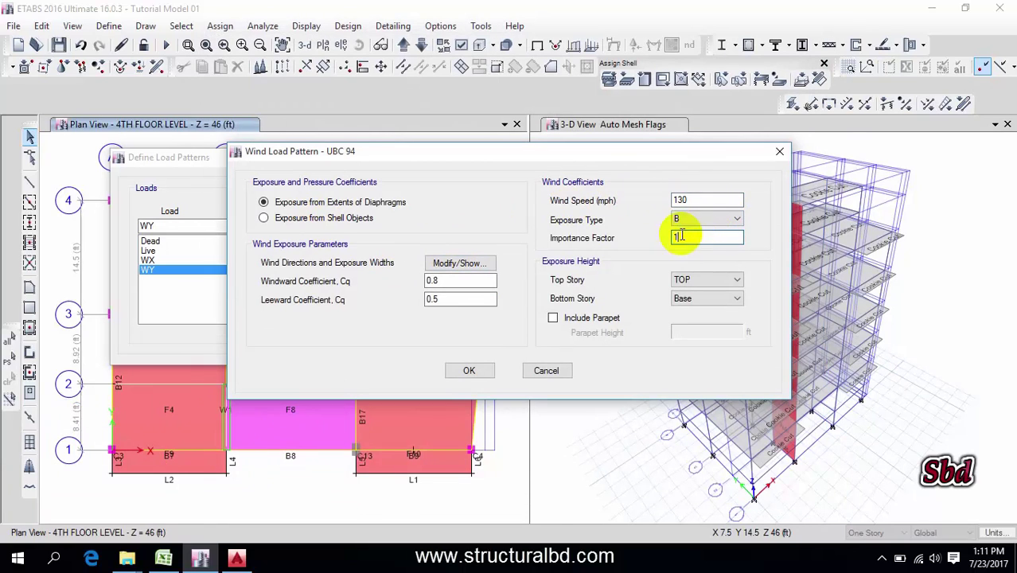
# - Enter importance factor 1, windward coefficient 1.45 and leeward coefficient .00001 for the WY wind load
pyautogui.write('1')
pyautogui.moveTo(451, 282); pyautogui.dragTo(386, 274)
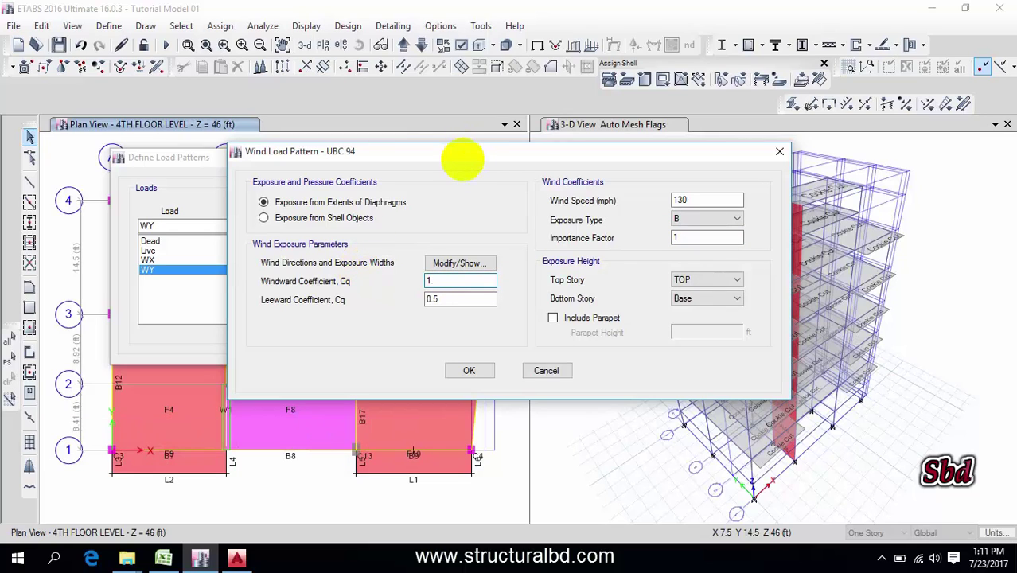
pyautogui.write('1.45')
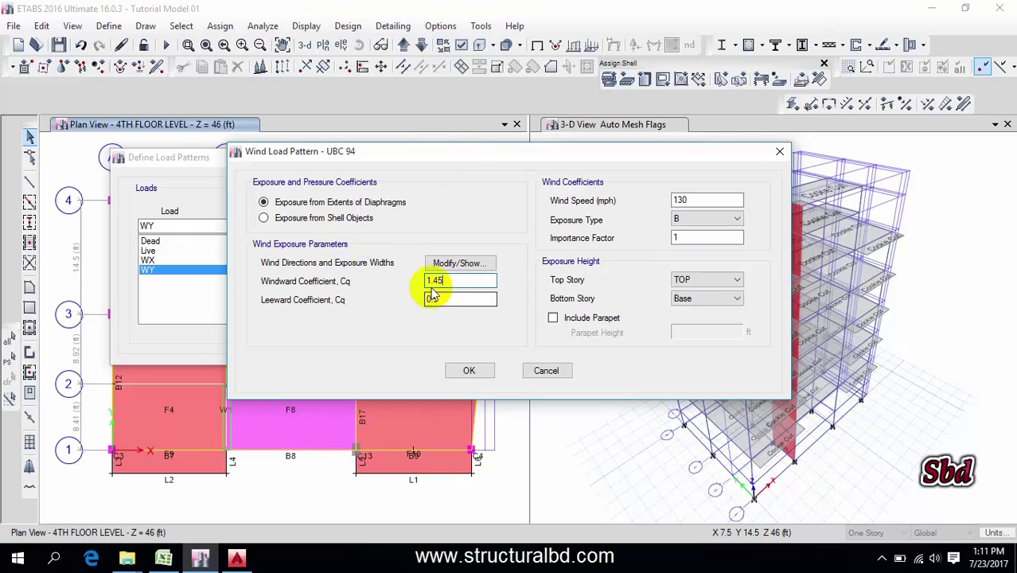
pyautogui.moveTo(455, 300); pyautogui.dragTo(400, 301)
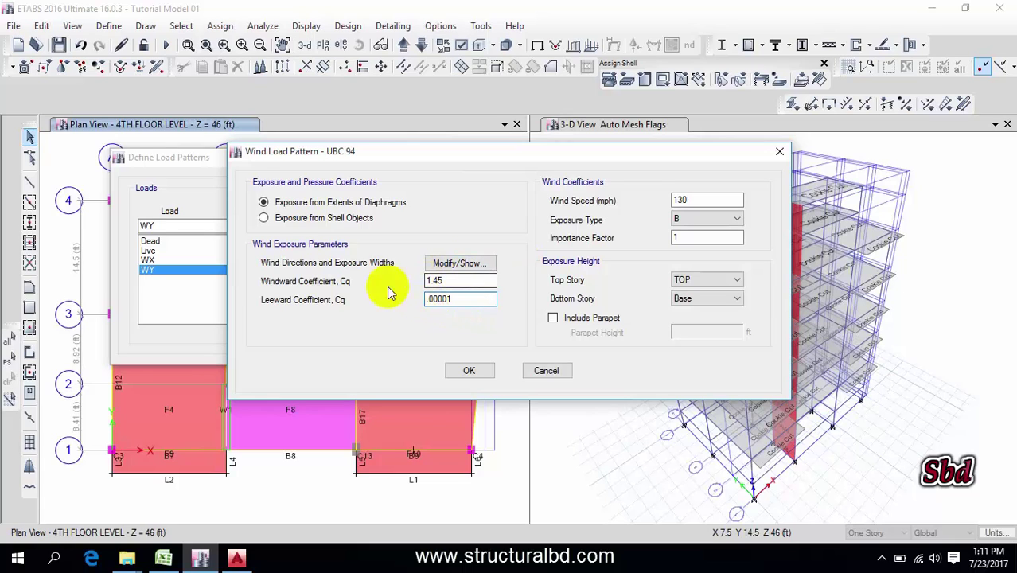
# - Set the WY exposure height from bottom story GB to top story TOP and accept the wind load settings
pyautogui.click(733, 300)
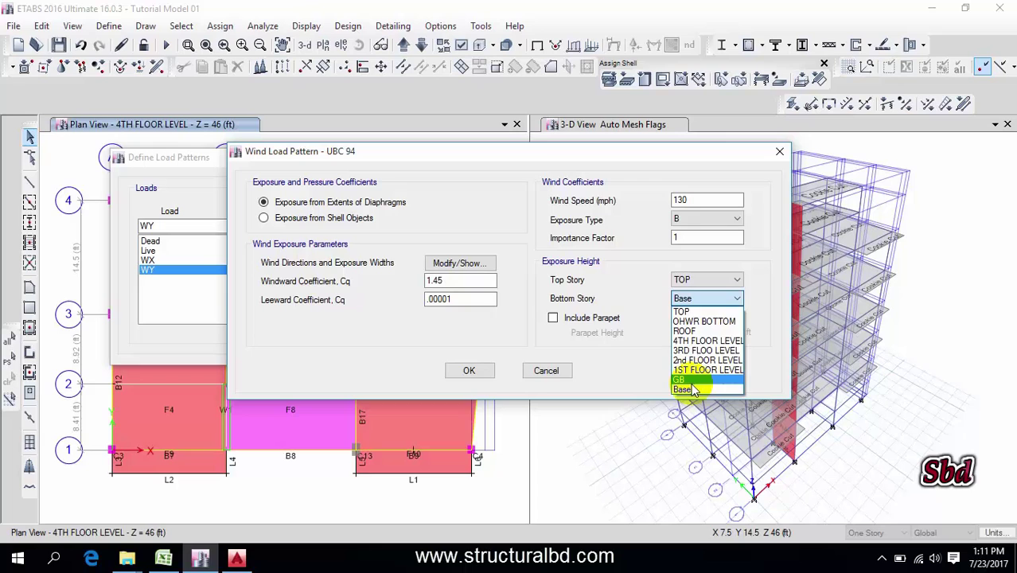
pyautogui.click(693, 386)
pyautogui.click(722, 281)
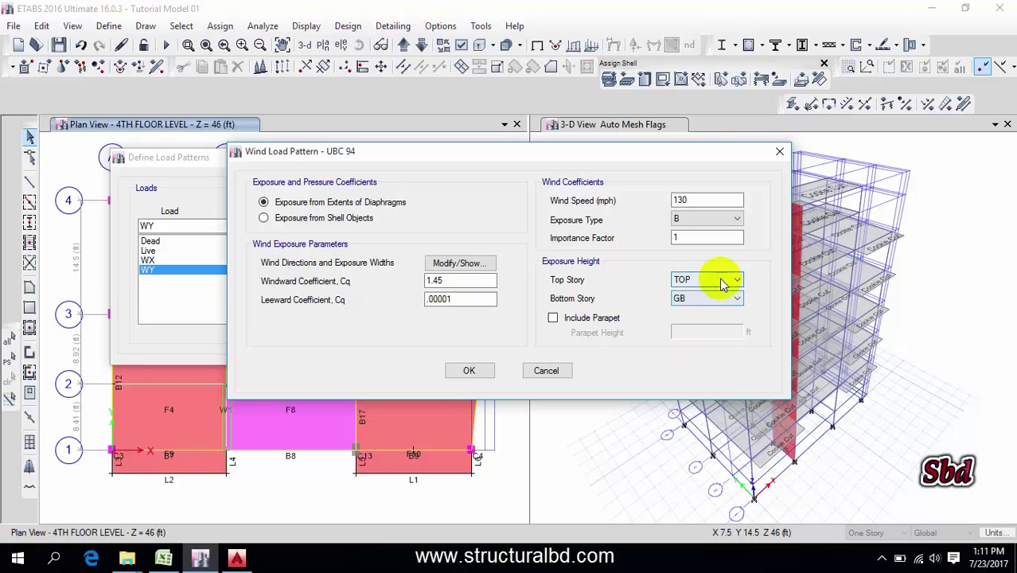
pyautogui.click(469, 372)
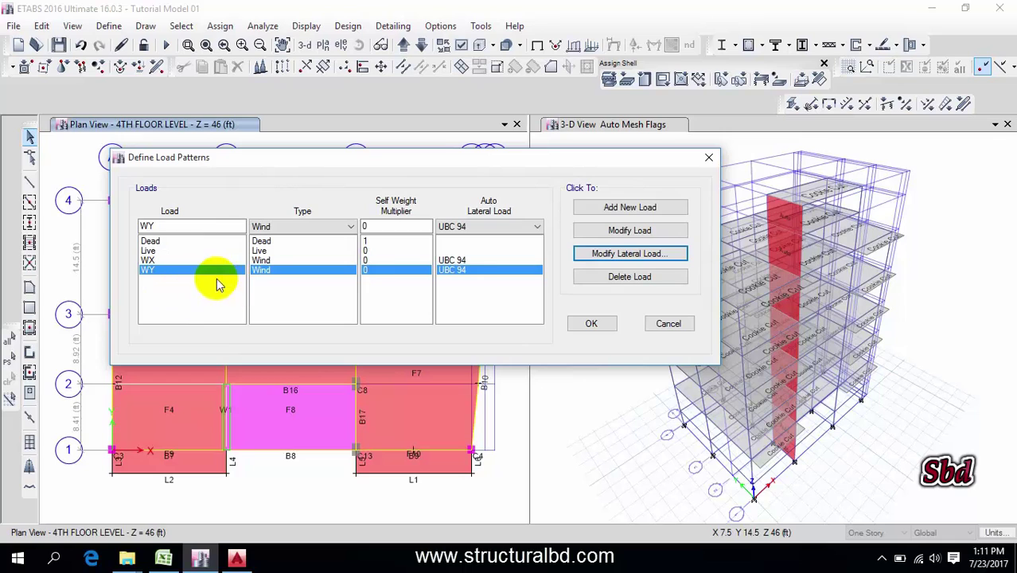
# - Add a Seismic load pattern named EX with self weight multiplier 0 and UBC 94 auto lateral load
pyautogui.click(295, 227)
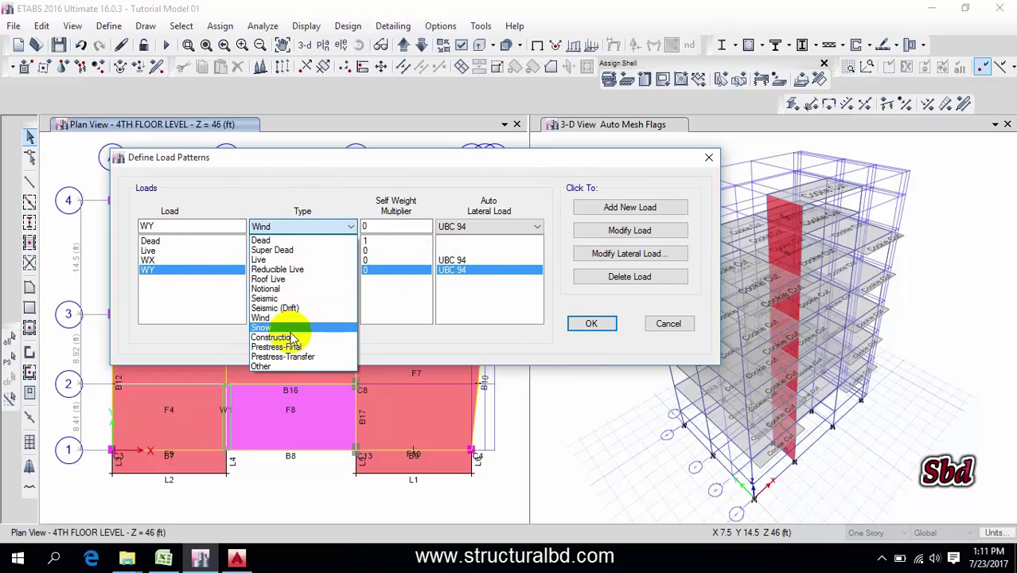
pyautogui.click(274, 298)
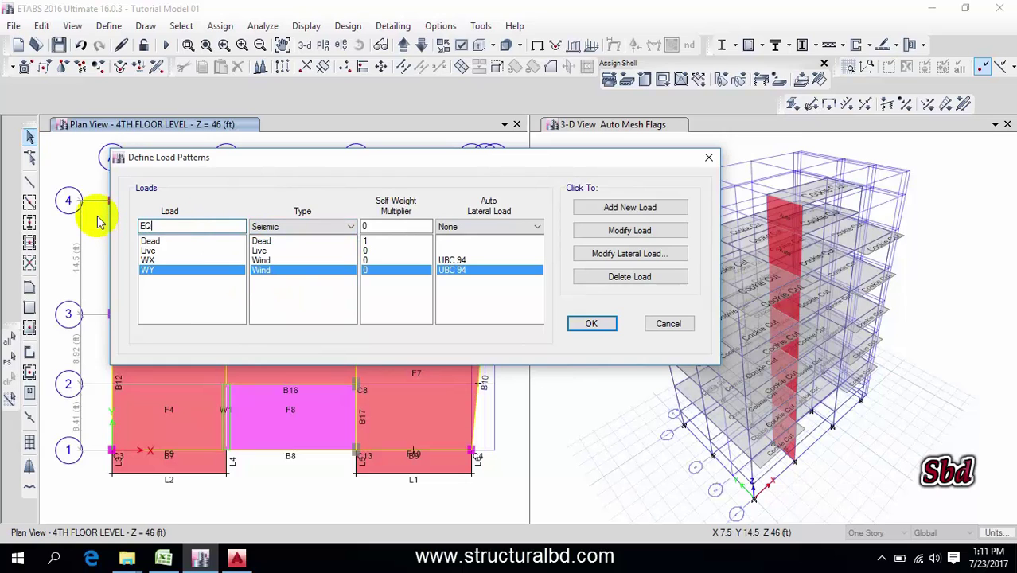
pyautogui.write('EX')
pyautogui.click(533, 226)
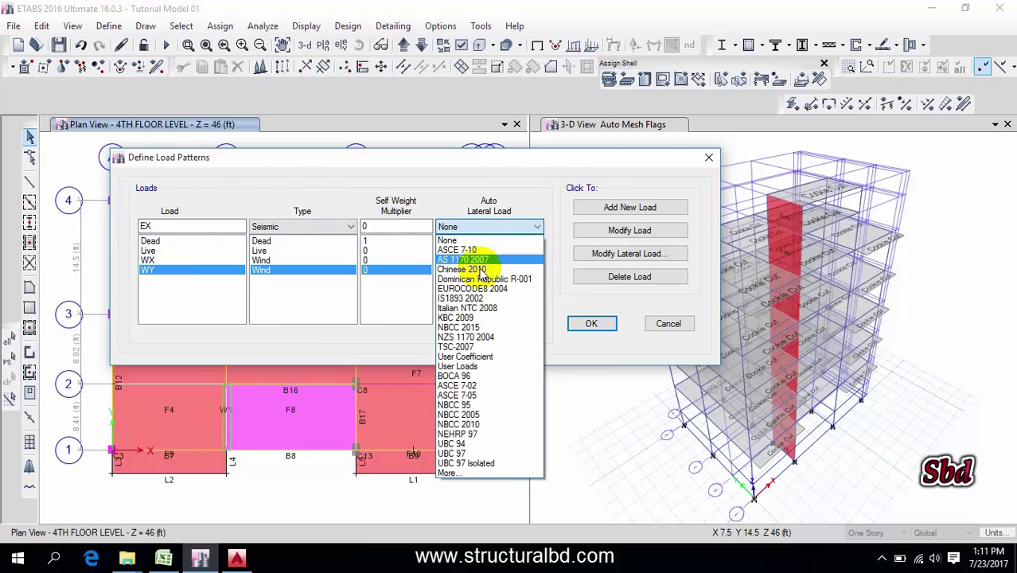
pyautogui.click(455, 443)
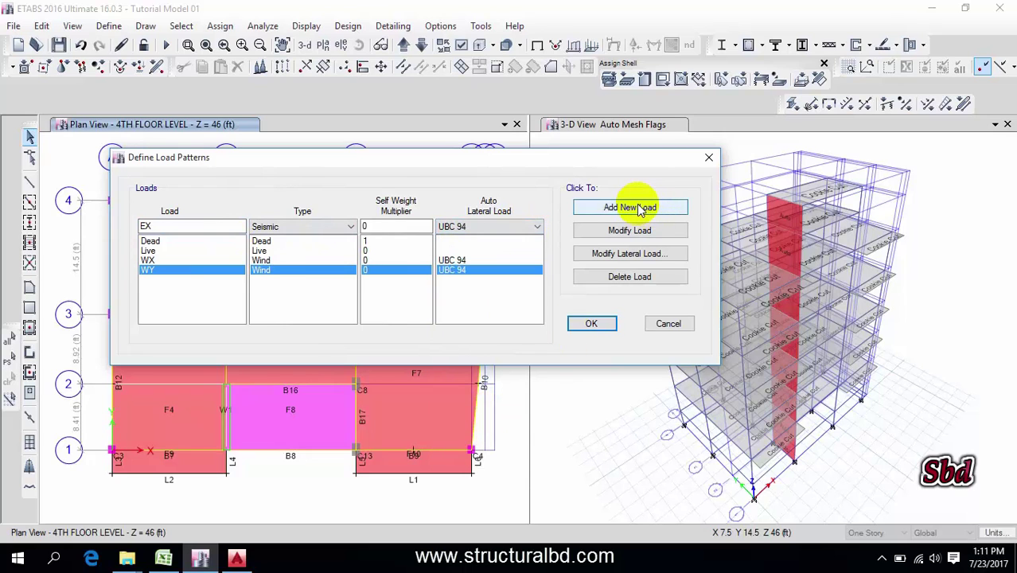
pyautogui.click(646, 207)
# - Open the lateral load settings of EX and keep only X Dir + Eccentricity enabled, with eccentricity ratio 0.05
pyautogui.click(628, 253)
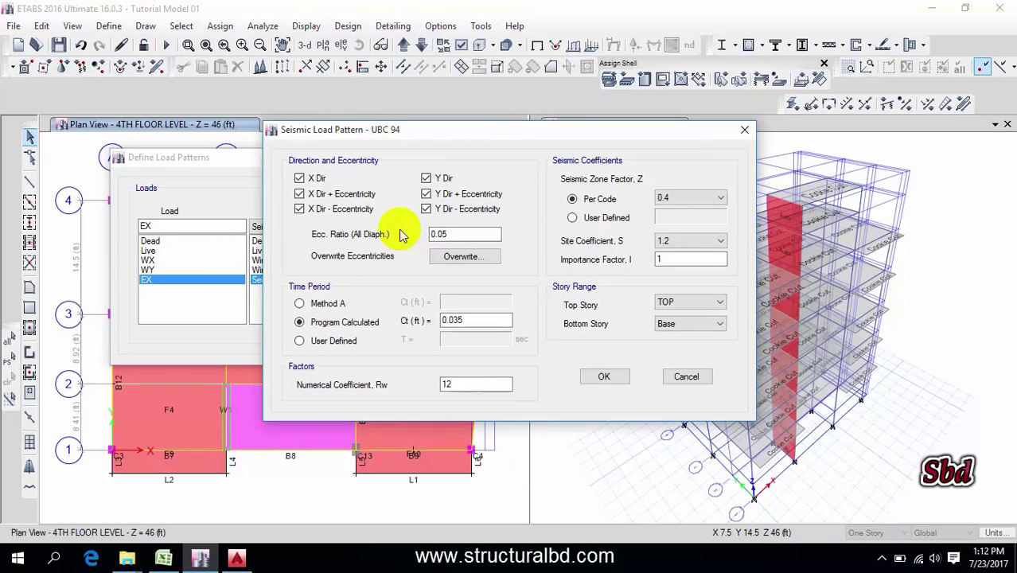
pyautogui.click(309, 179)
pyautogui.click(461, 195)
pyautogui.click(338, 207)
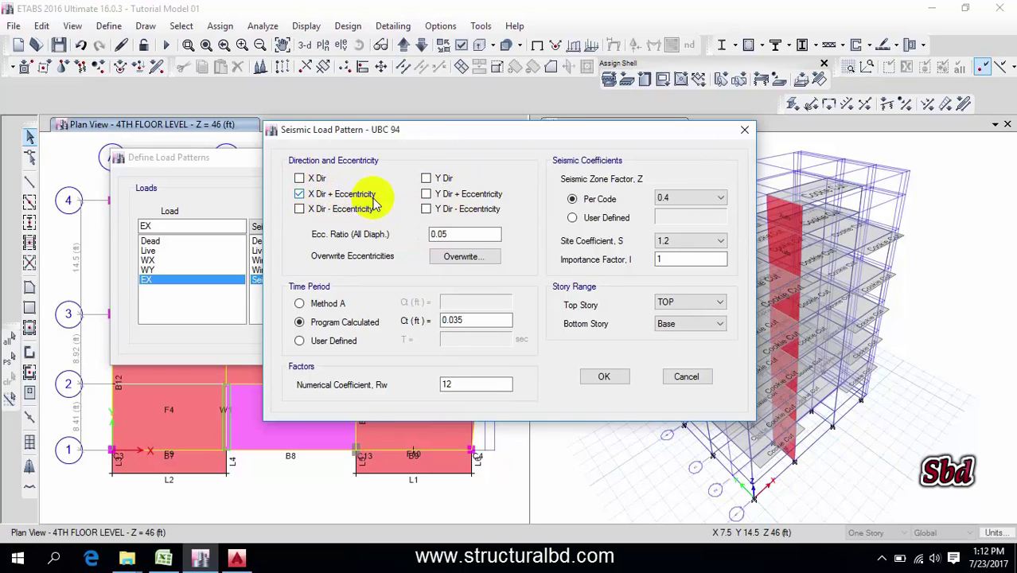
pyautogui.click(468, 236)
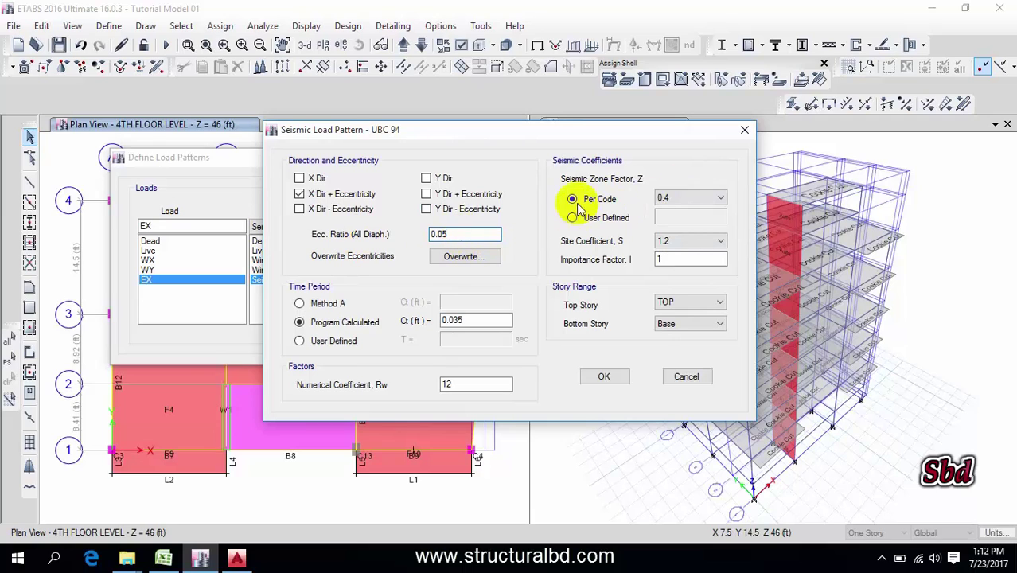
# - Set the EX seismic zone factor per code to 0.15, the site coefficient to 1.5 and the importance factor to 1
pyautogui.click(708, 199)
pyautogui.click(672, 220)
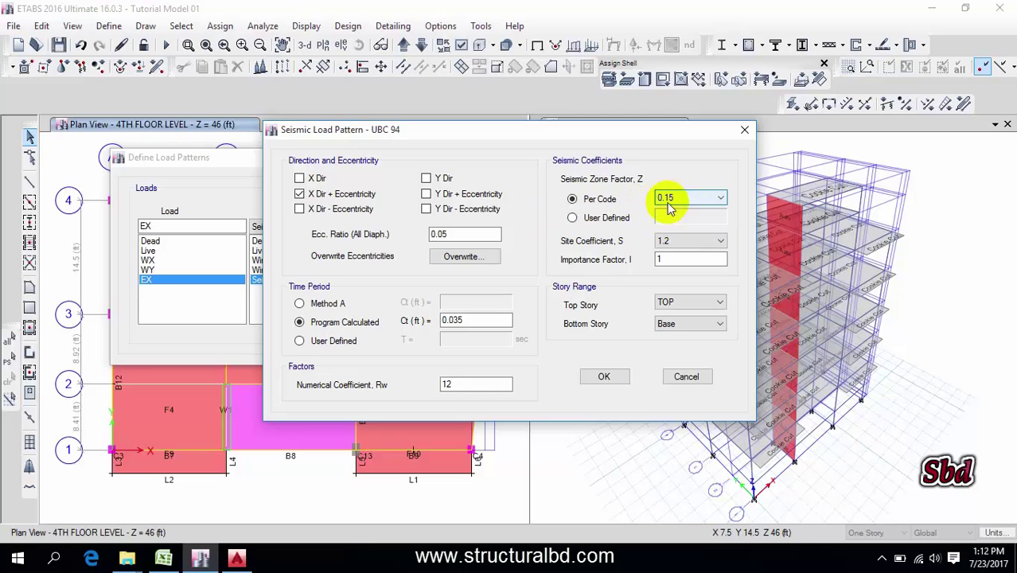
pyautogui.click(710, 242)
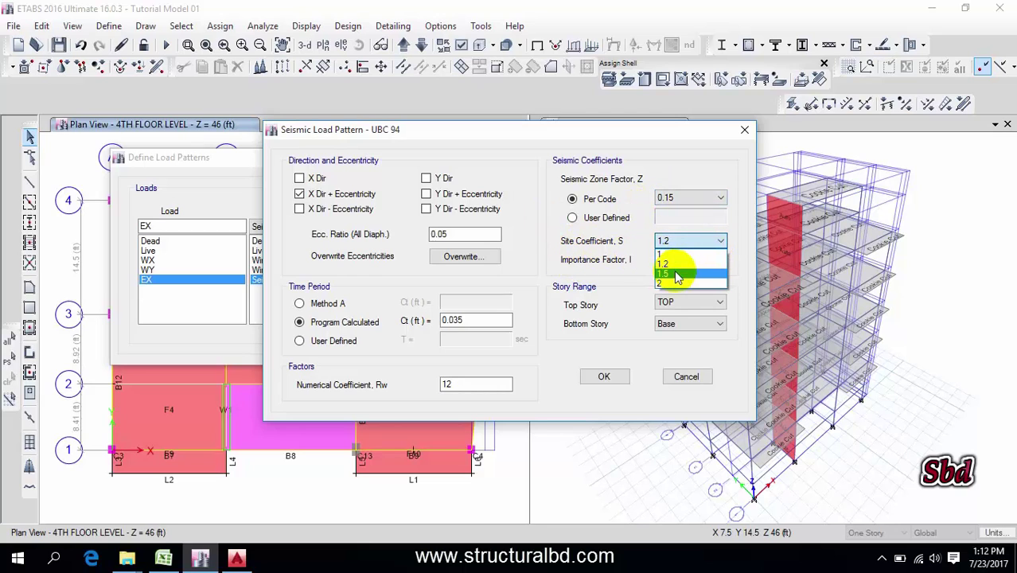
pyautogui.click(686, 273)
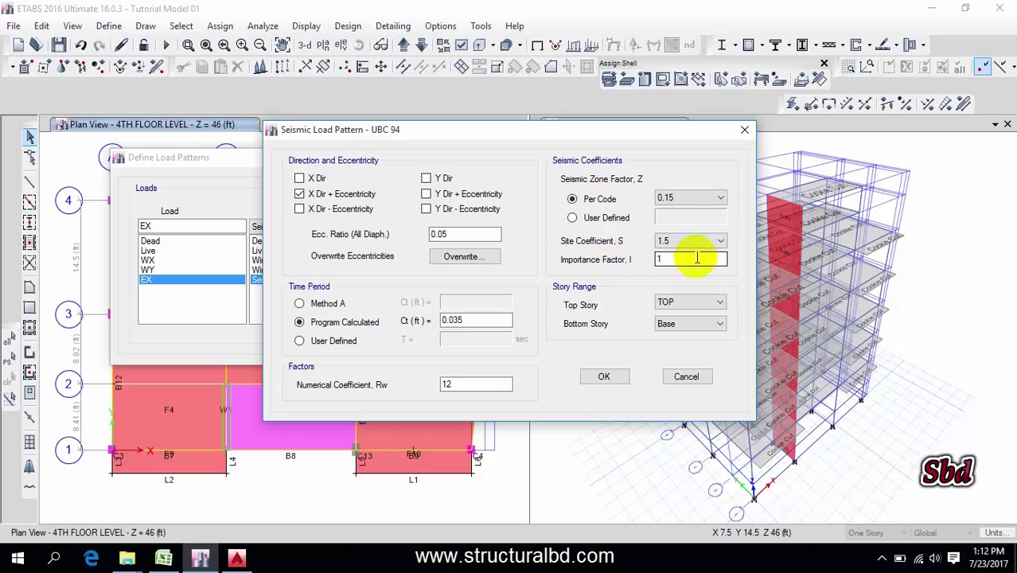
pyautogui.click(698, 258)
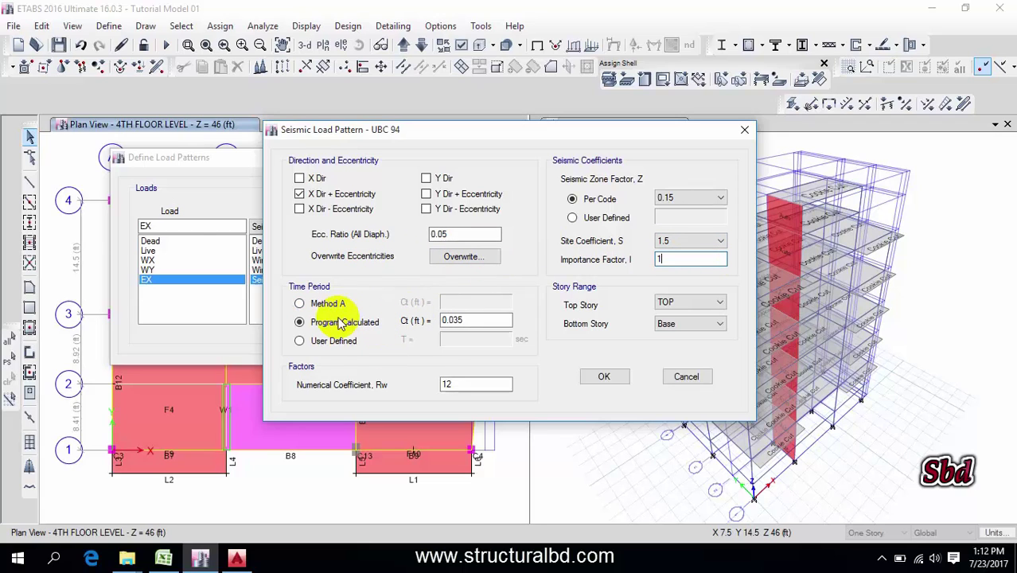
# - Set the EX program-calculated period Ct to 0.03 and coefficient Rw to 8, keep bottom story Base, and accept the settings
pyautogui.click(474, 319)
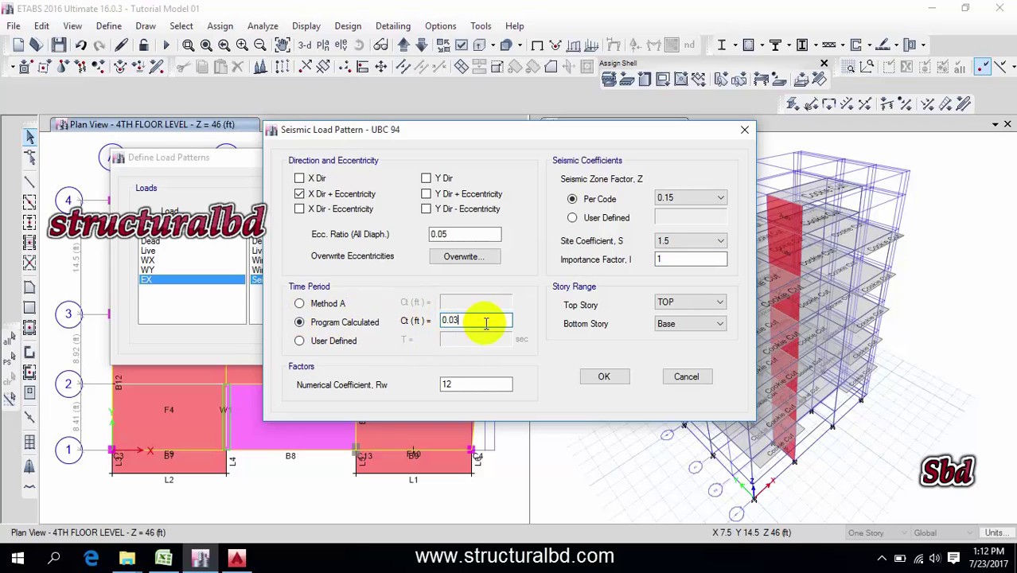
pyautogui.moveTo(465, 385); pyautogui.dragTo(402, 384)
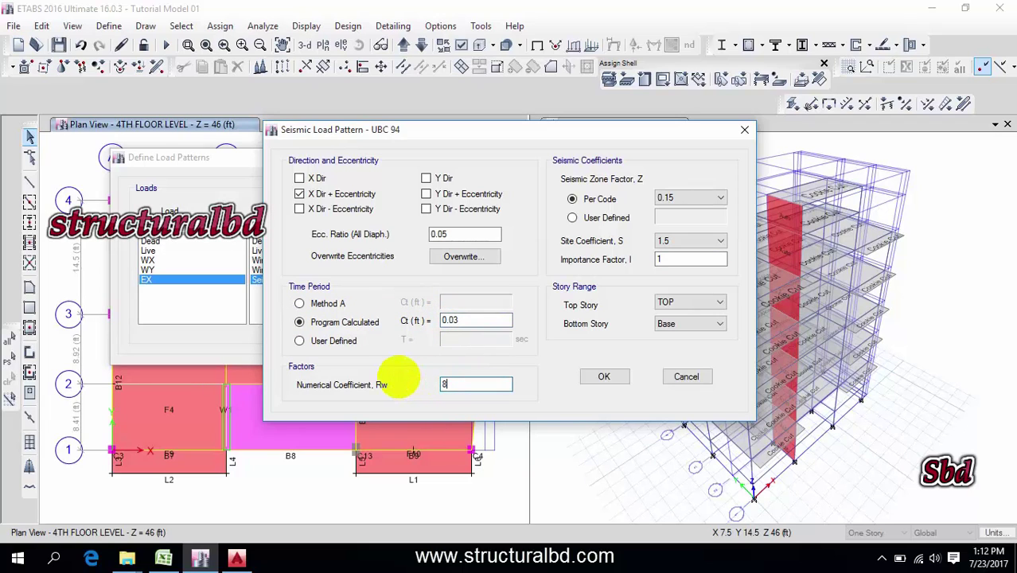
pyautogui.click(692, 323)
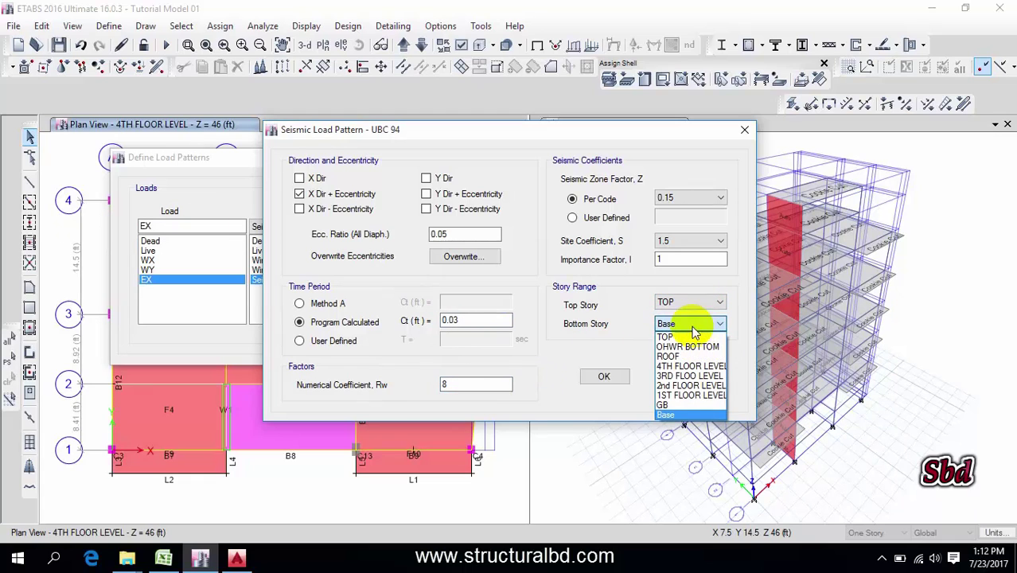
pyautogui.click(635, 339)
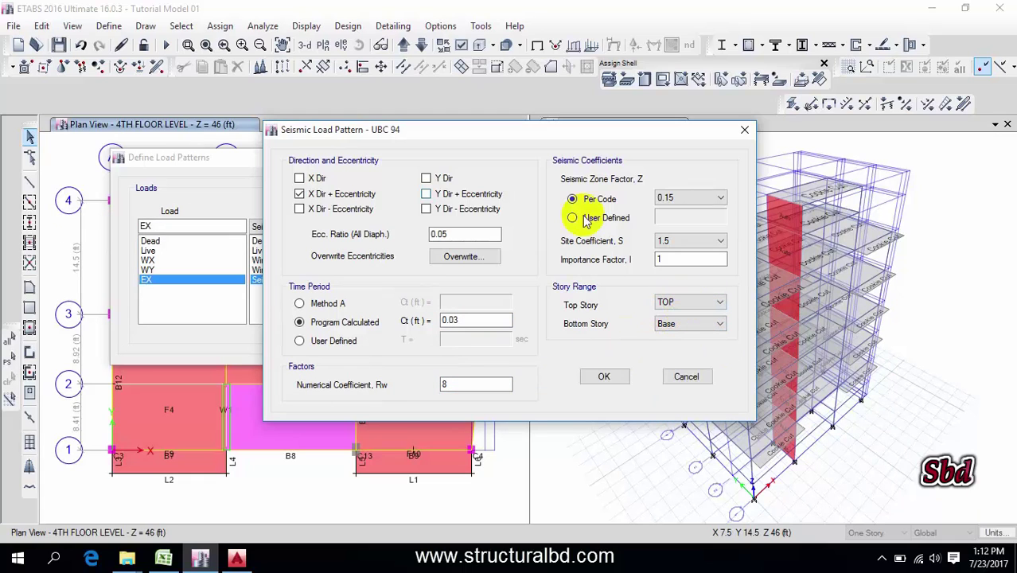
pyautogui.click(607, 379)
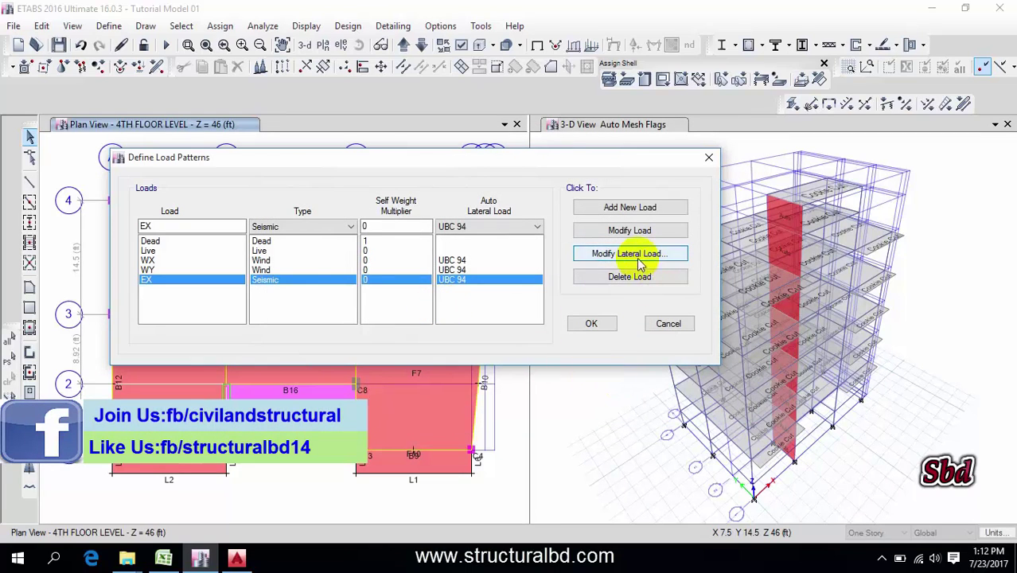
# - Add a second Seismic load pattern named EY with self weight multiplier 0 and UBC 94 auto lateral load
pyautogui.click(192, 224)
pyautogui.write('Y')
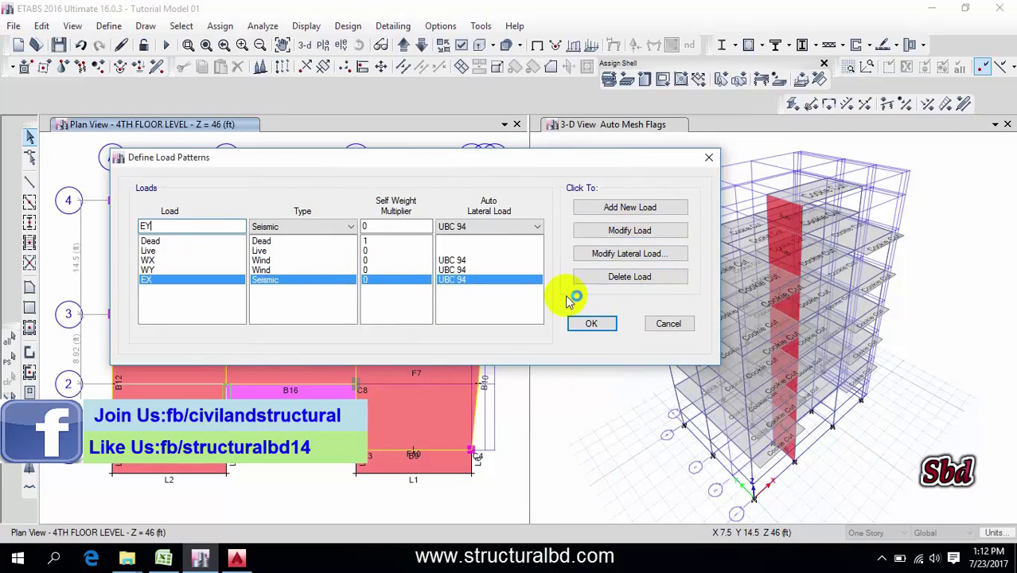
pyautogui.click(617, 207)
# - Open the lateral load settings of EY and leave only the Y Dir + Eccentricity direction enabled
pyautogui.click(637, 254)
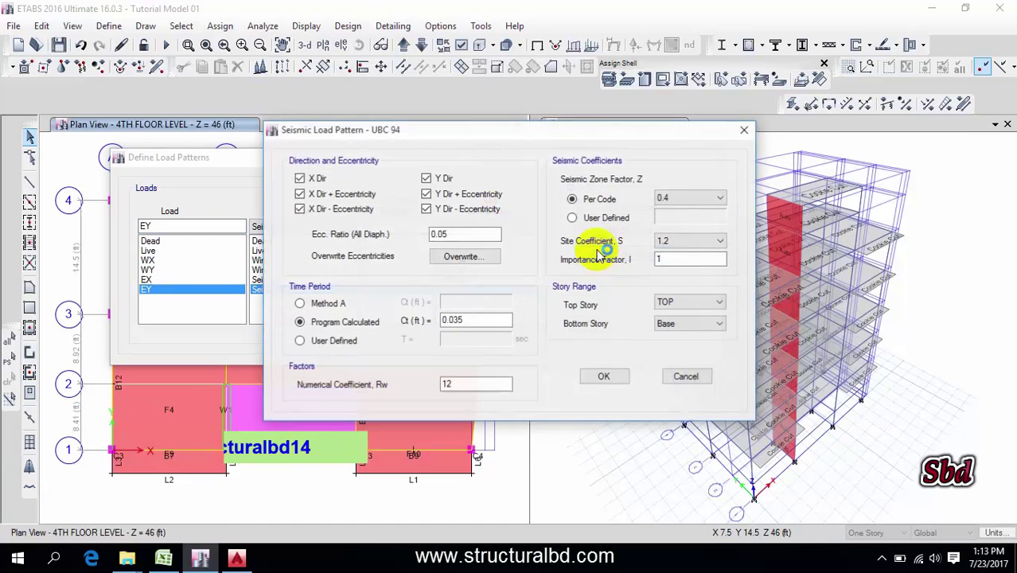
pyautogui.click(308, 178)
pyautogui.click(323, 194)
pyautogui.click(326, 209)
pyautogui.click(427, 179)
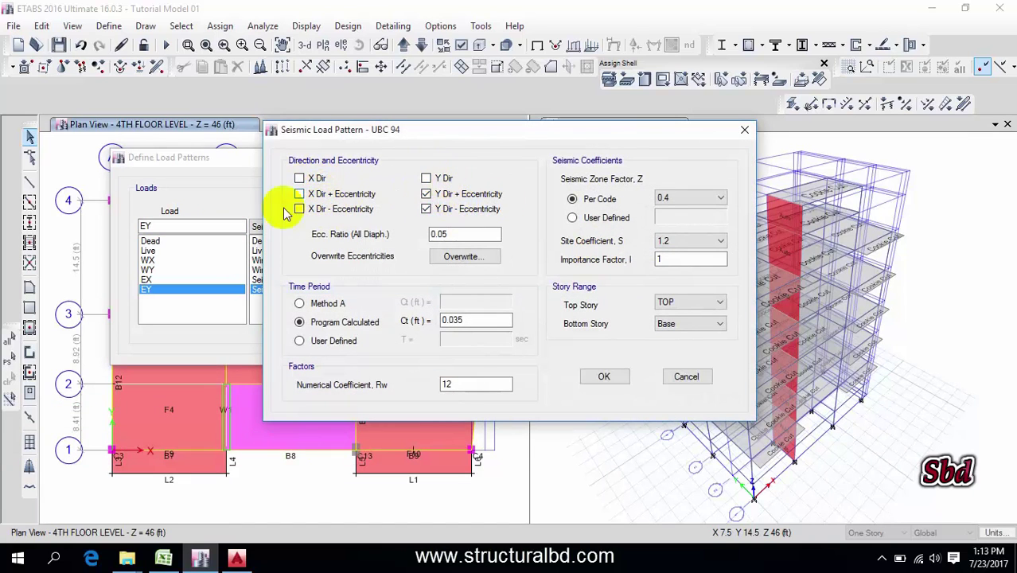
pyautogui.click(428, 208)
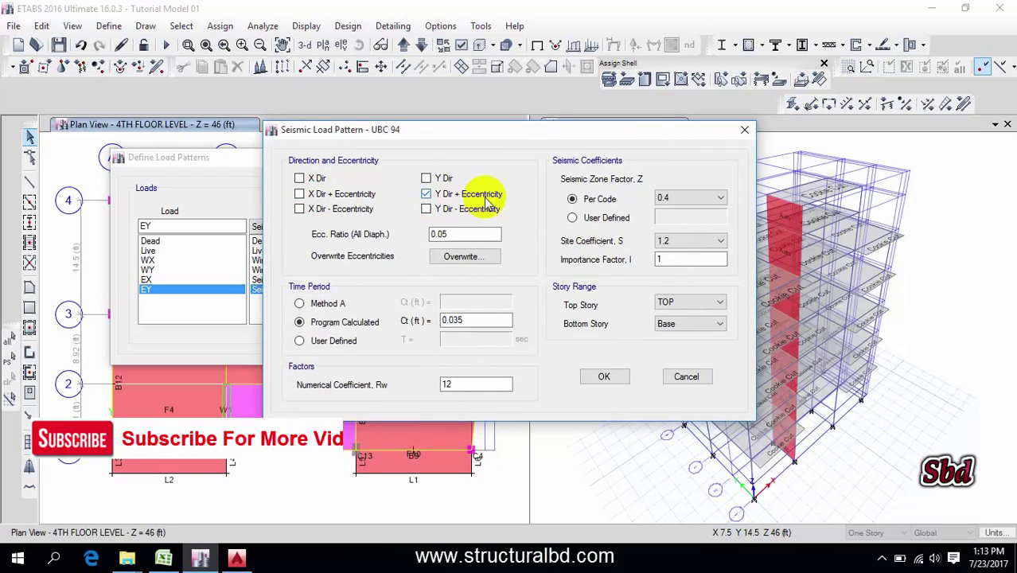
# - Set the EY seismic zone factor per code to 0.15 and the site coefficient to 1.5
pyautogui.click(715, 197)
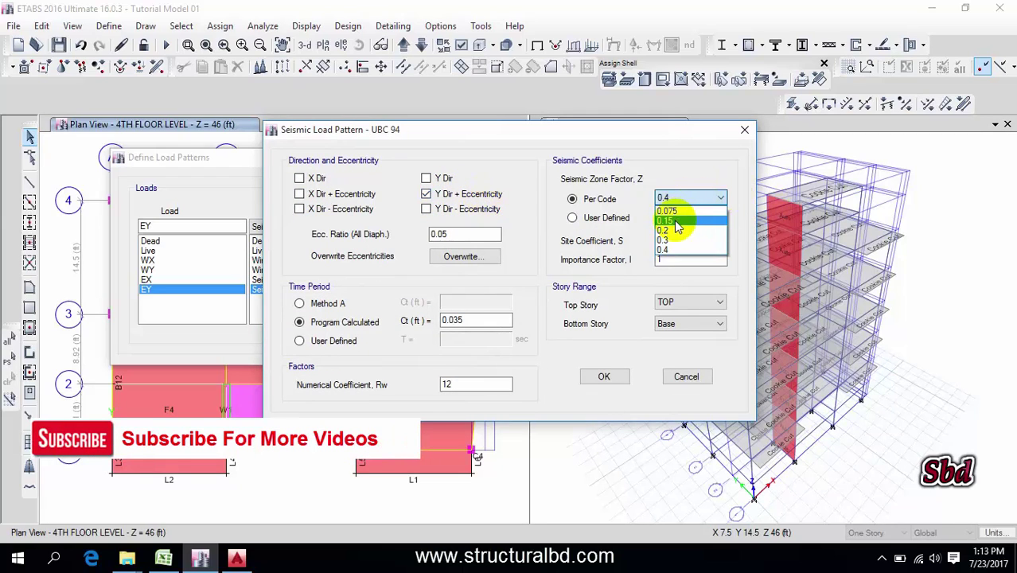
pyautogui.click(691, 217)
pyautogui.click(716, 241)
pyautogui.click(689, 273)
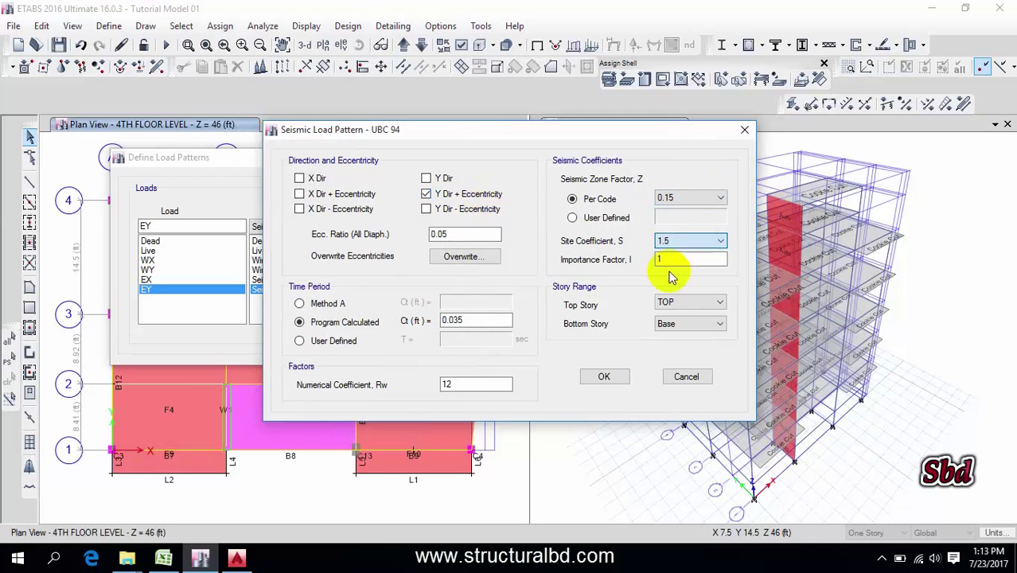
# - Set the EY period Ct to 0.03 and coefficient Rw to 8, and accept the seismic settings and all load patterns
pyautogui.click(476, 319)
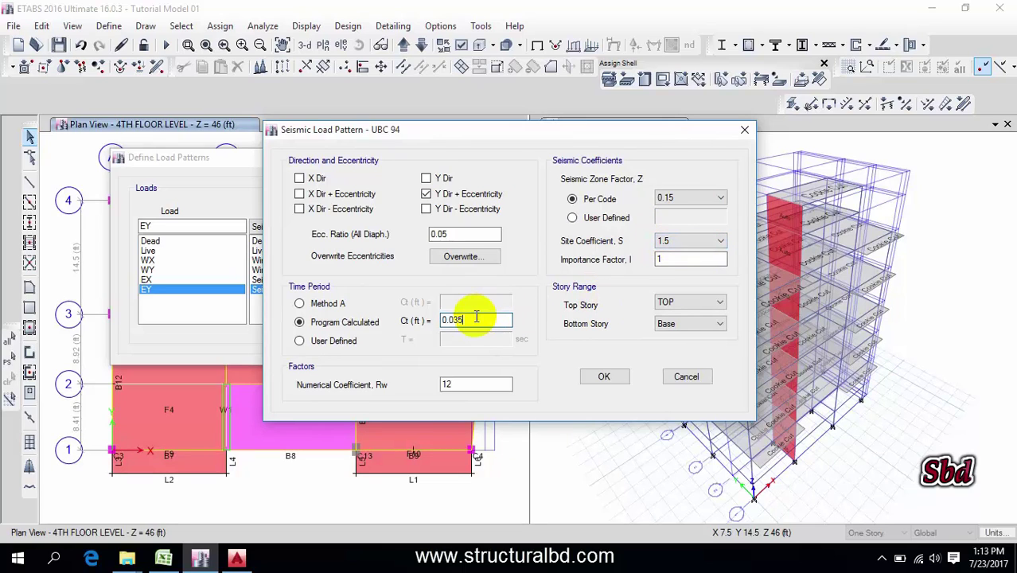
pyautogui.doubleClick(455, 384)
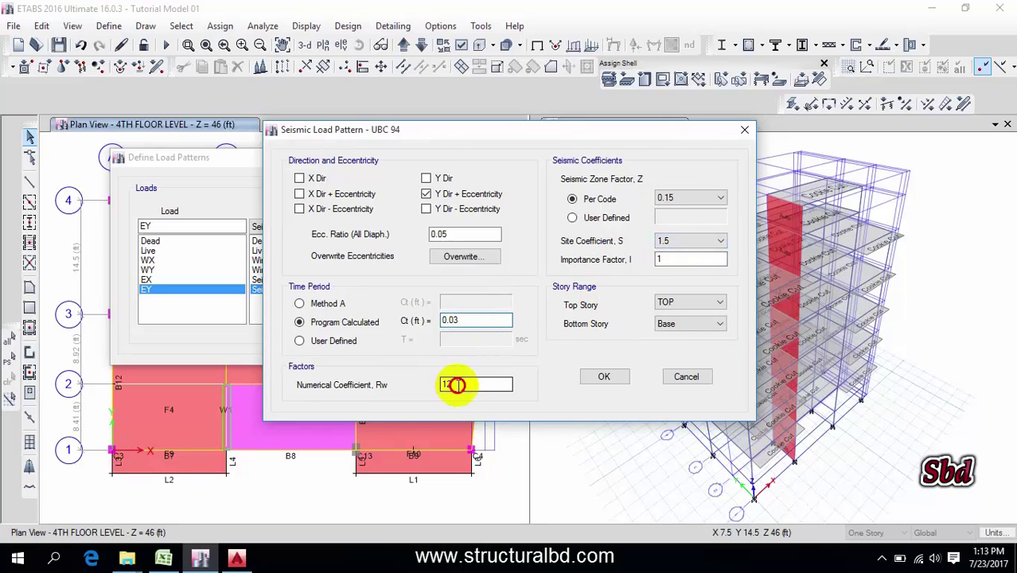
pyautogui.write('8')
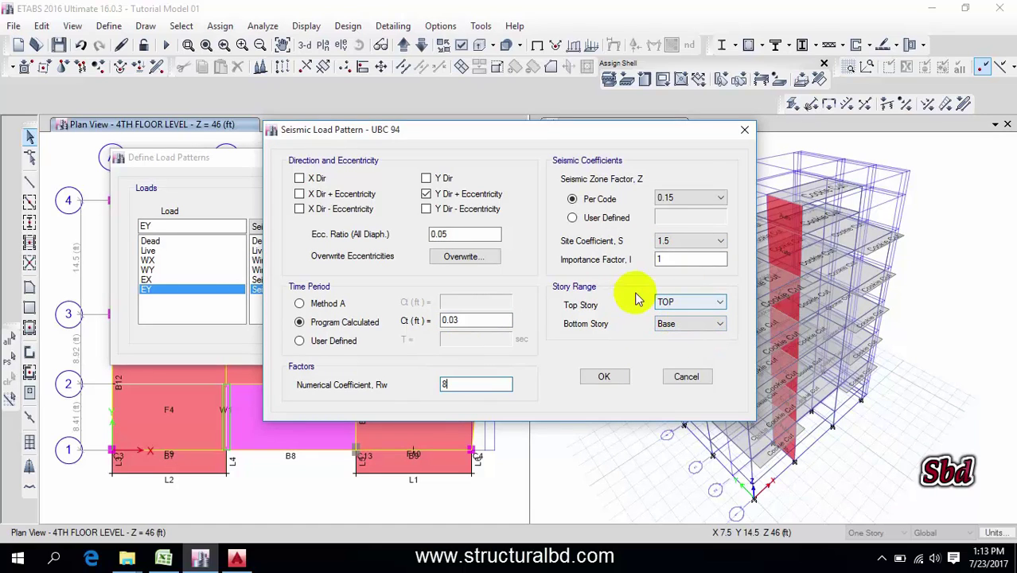
pyautogui.click(605, 378)
pyautogui.click(594, 323)
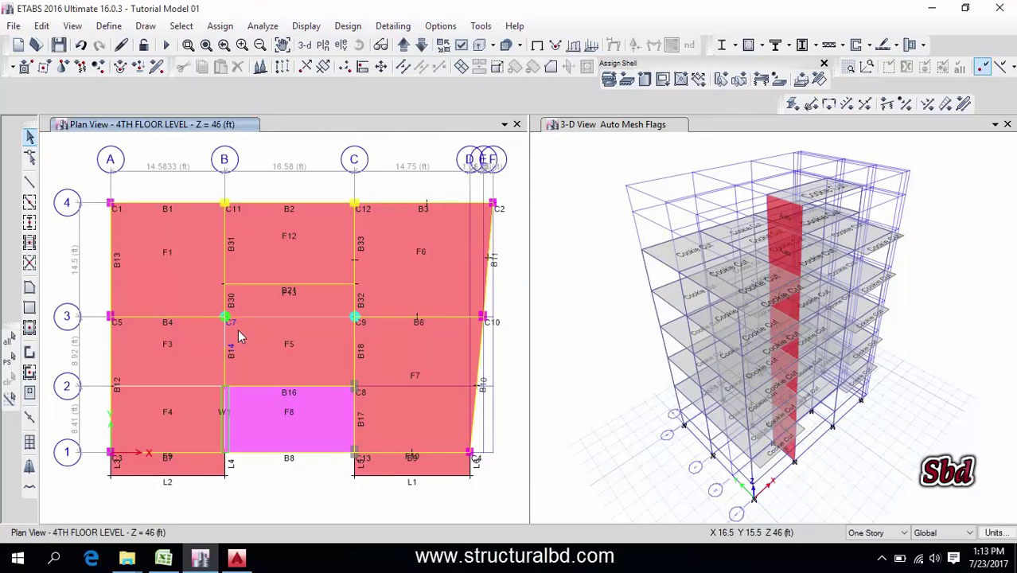
pyautogui.click(314, 289)
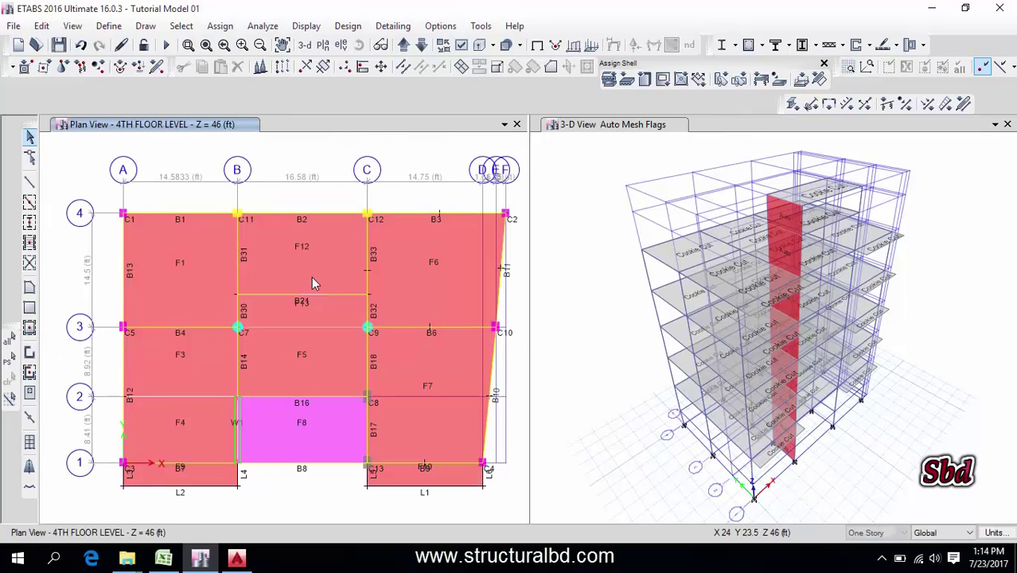